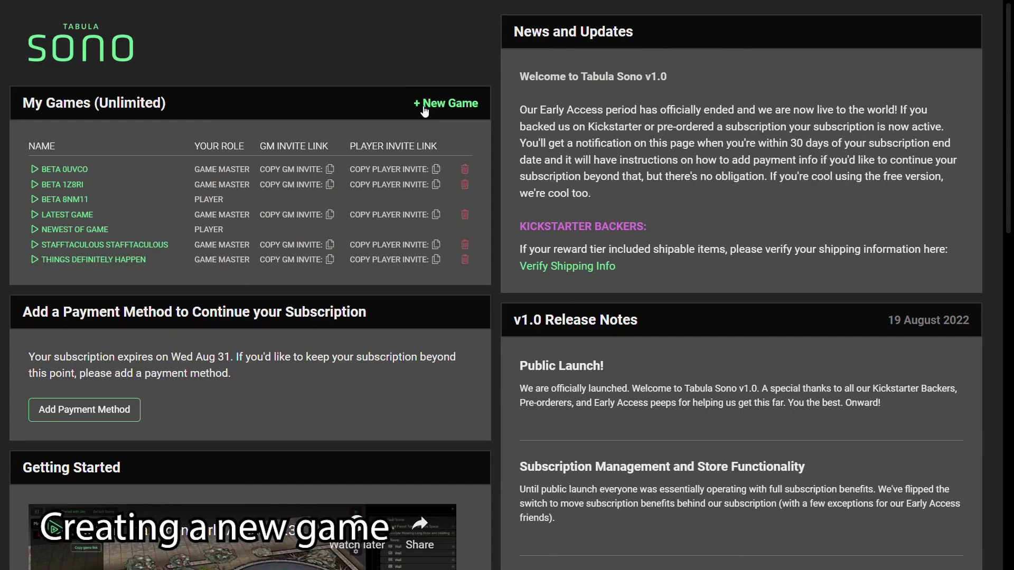
Step: Create a new game named "Wicked Awesome"
left_click(440, 113)
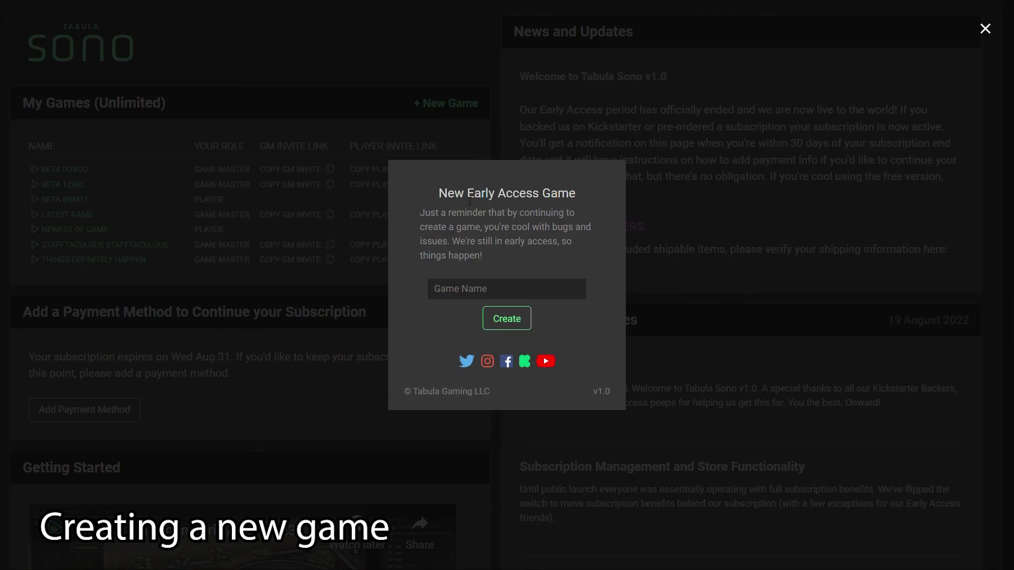
left_click(499, 292)
type("Wicked Awesome")
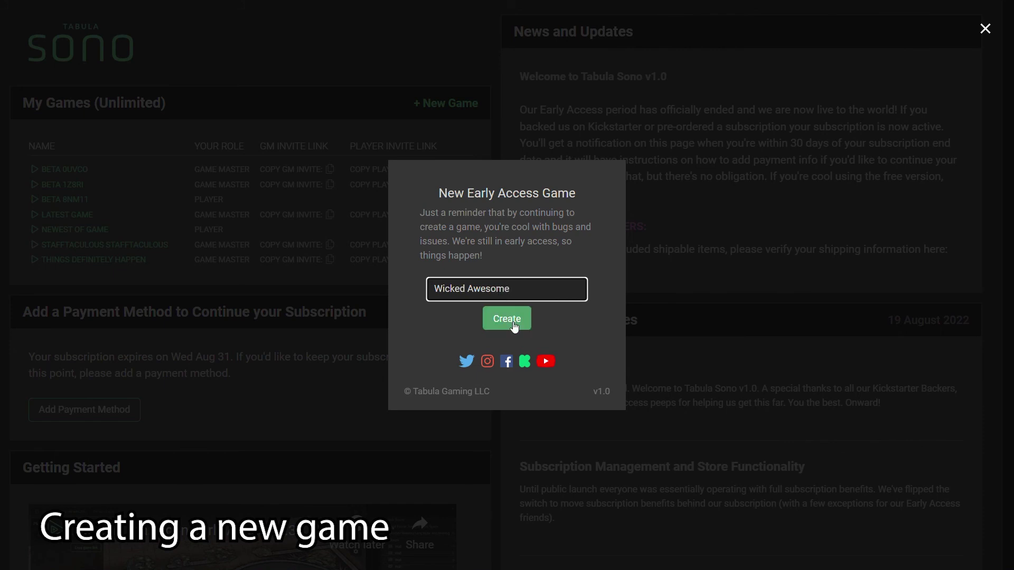
left_click(516, 324)
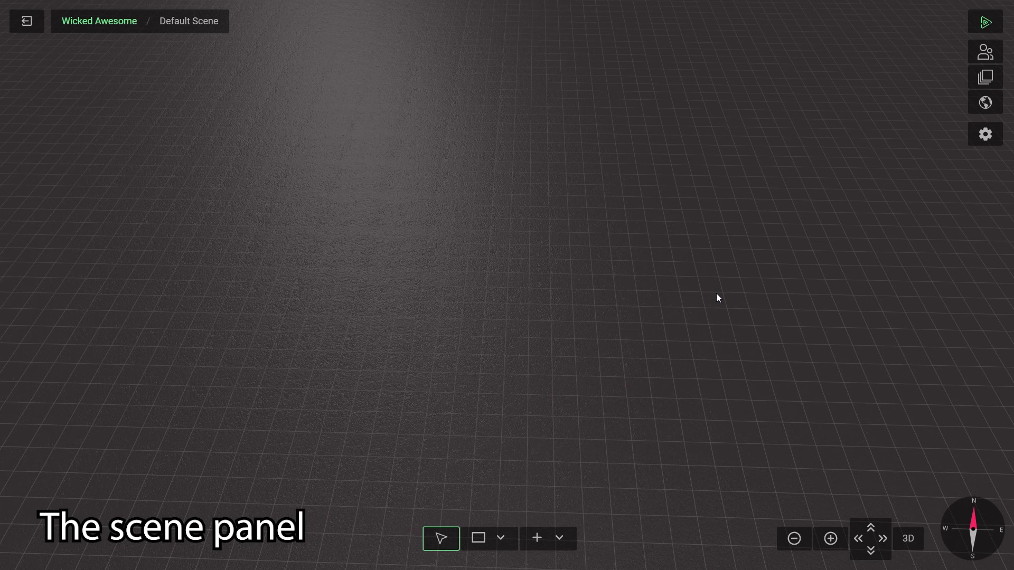
Step: Show the default scene's settings and change its scene preset to SonoSphere
left_click(985, 106)
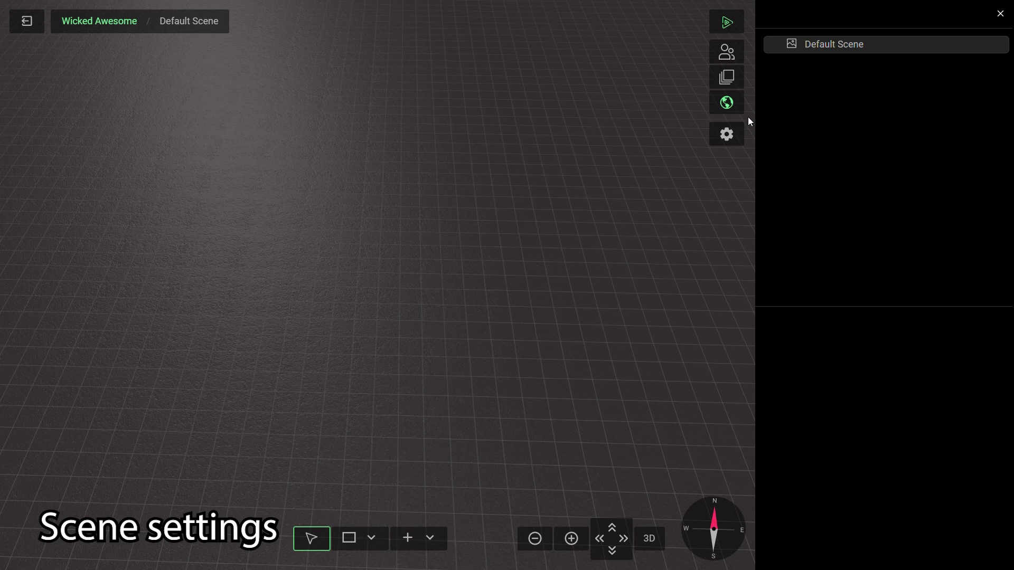
left_click(825, 49)
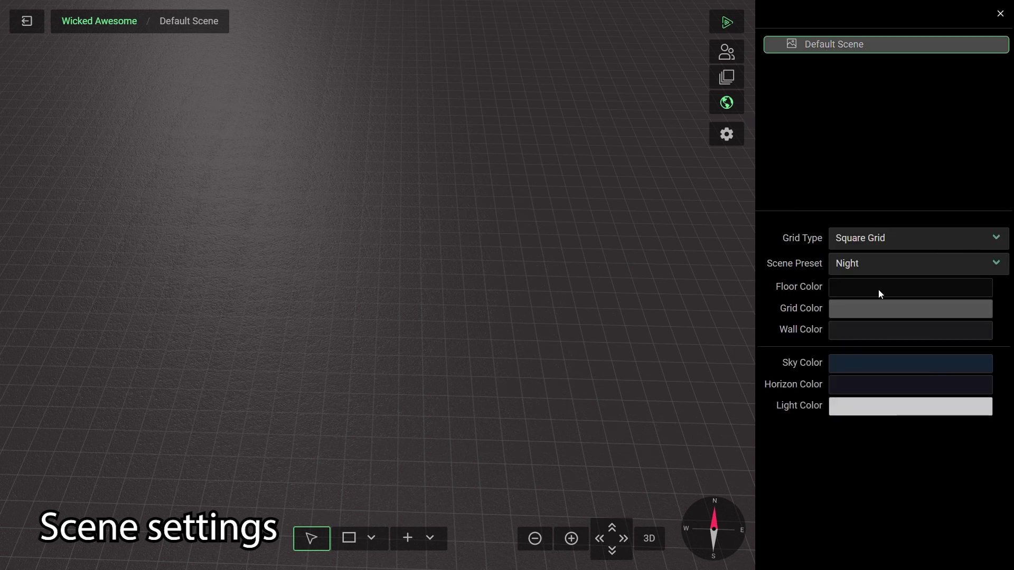
key("Down")
key("Down")
key("Down")
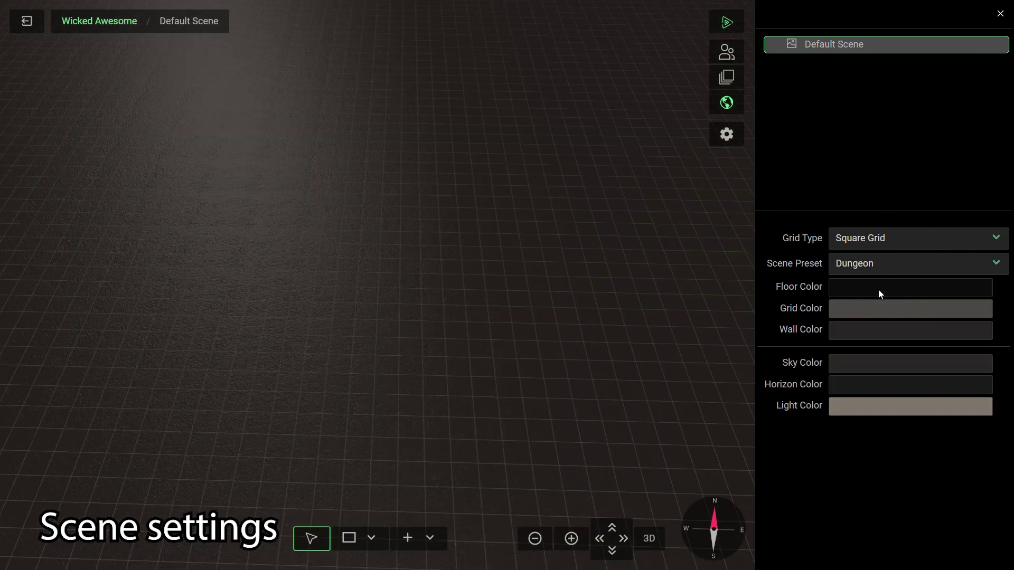
key("Down")
key("Down")
key("Down")
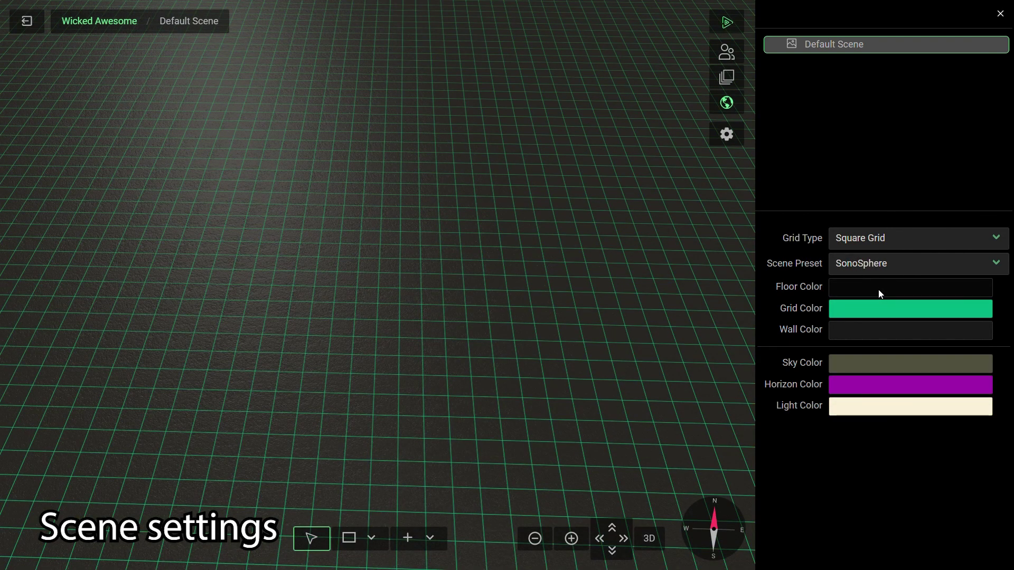
Step: Change the scene's grid color to blue, 0085B1, and close the scene settings
left_click(885, 311)
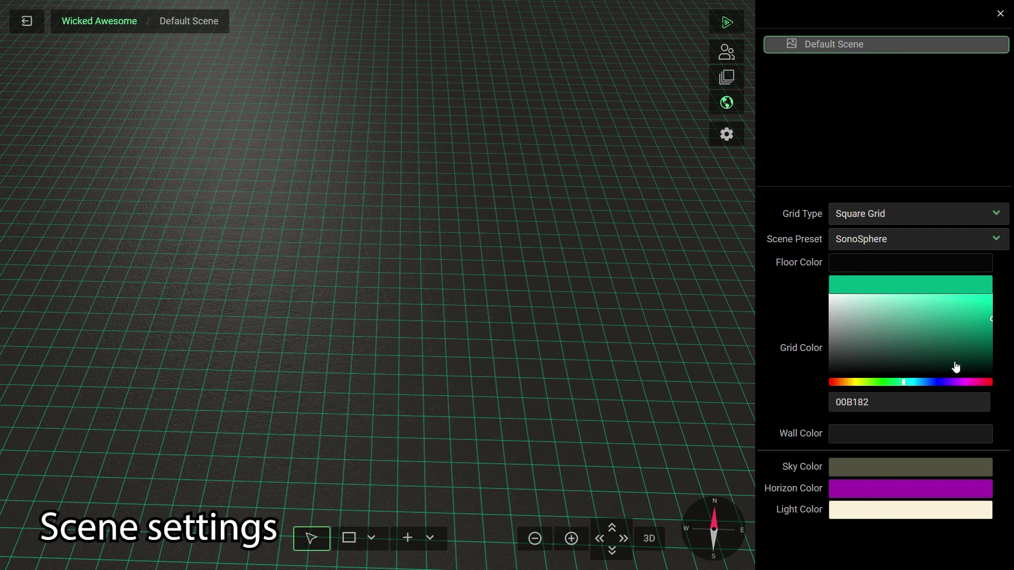
left_click_drag(909, 382, 917, 382)
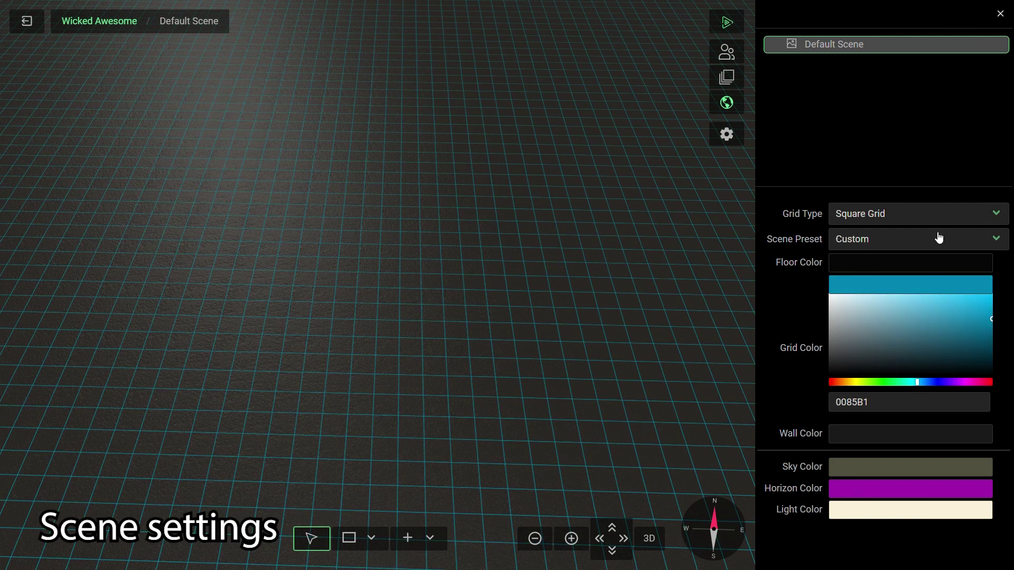
left_click(1000, 14)
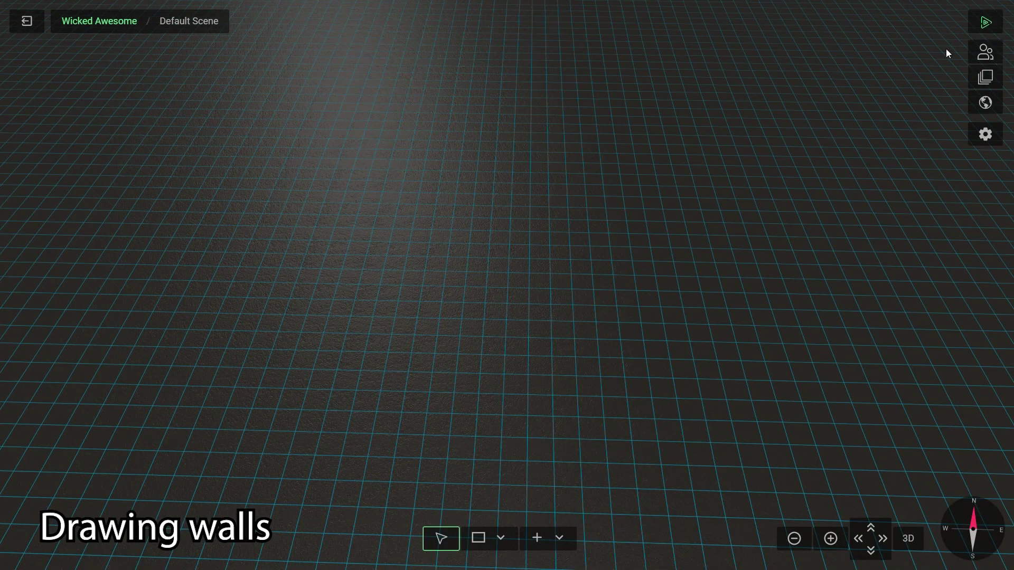
Step: Draw a small room with rectangular walls near the middle of the grid
left_click(503, 544)
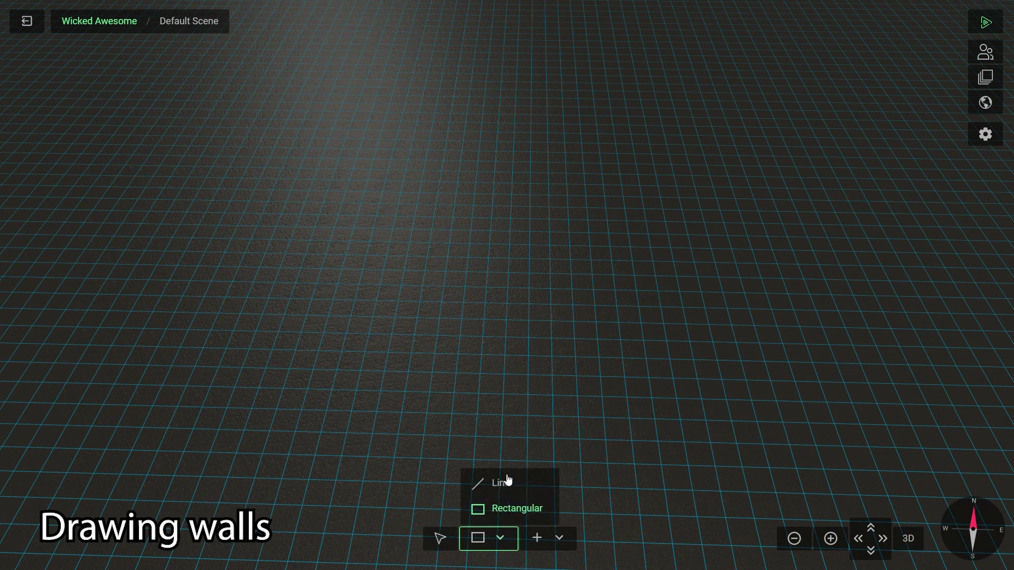
left_click(508, 510)
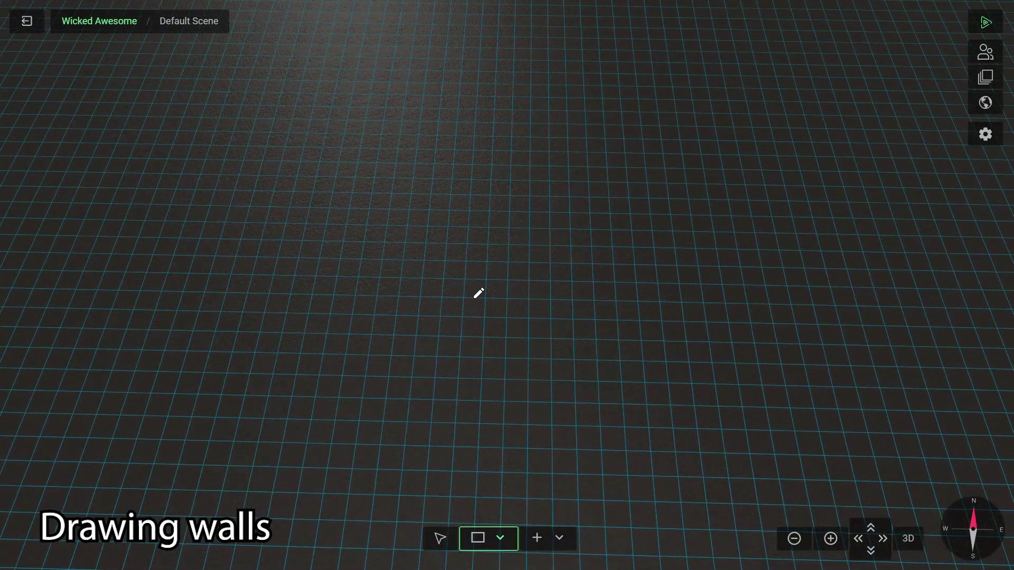
left_click_drag(468, 285, 535, 364)
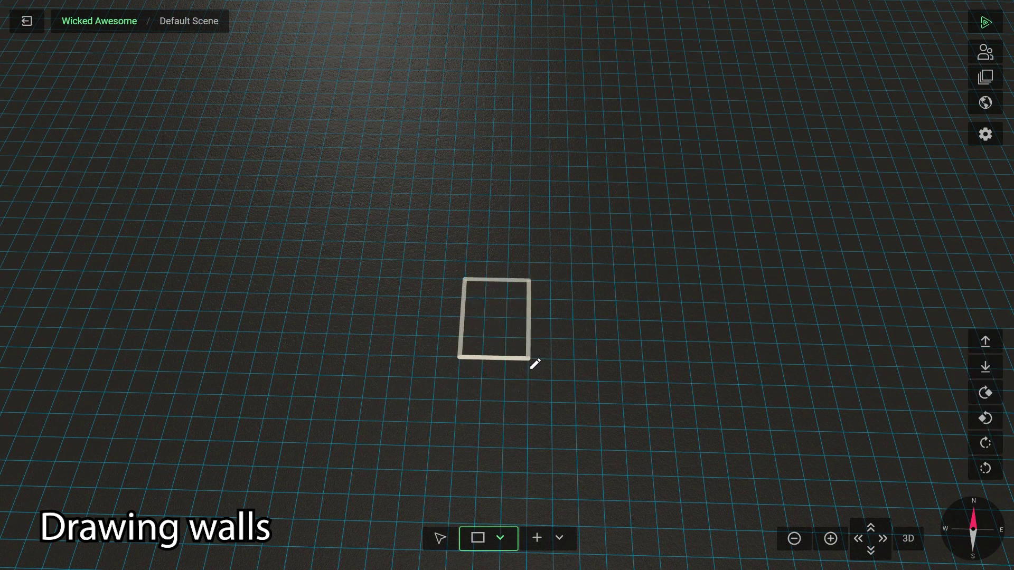
Step: Select all four walls of the room and adjust their height to about 3.6
left_click(444, 543)
left_click_drag(441, 253, 547, 387)
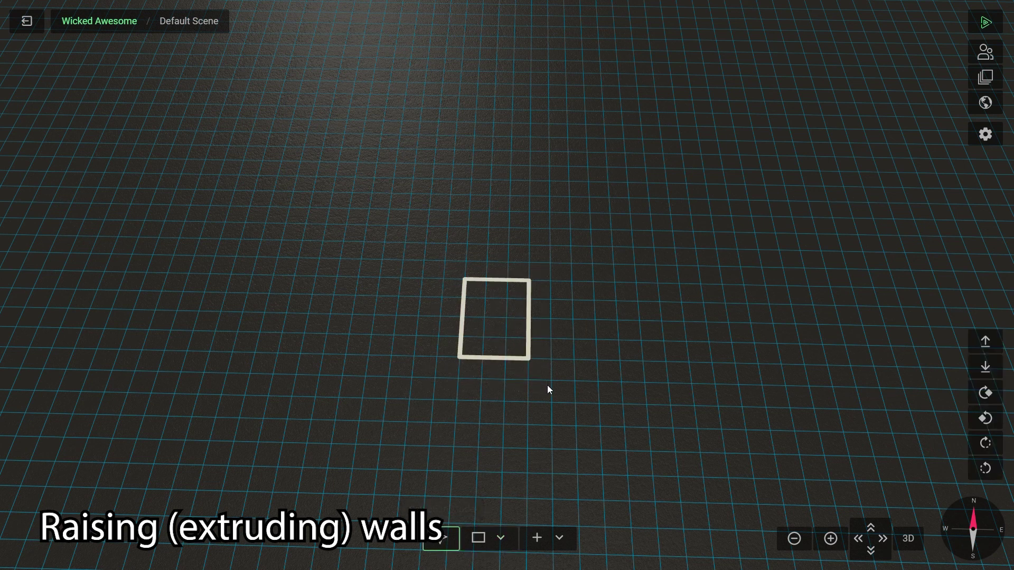
left_click(990, 346)
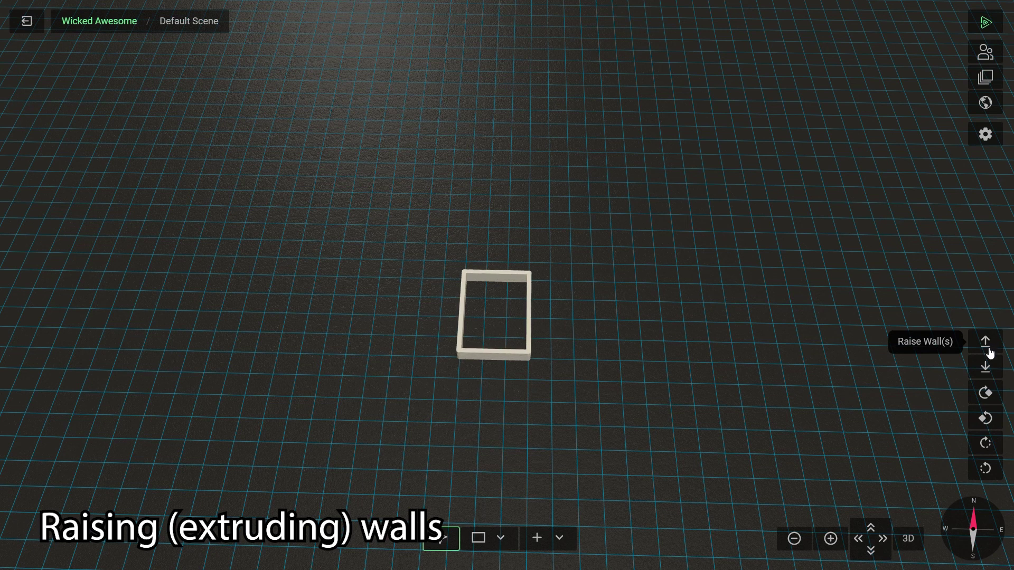
left_click(985, 368)
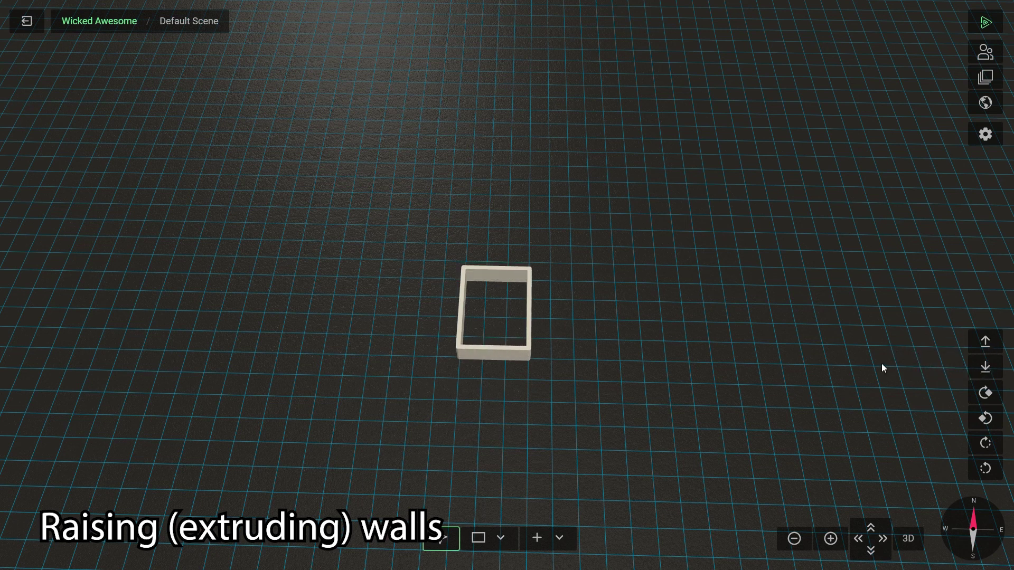
Step: Separate the room's east wall at an angle to the other walls and try changing its height
left_click_drag(626, 347, 569, 345)
left_click(520, 327)
left_click(987, 405)
left_click(986, 405)
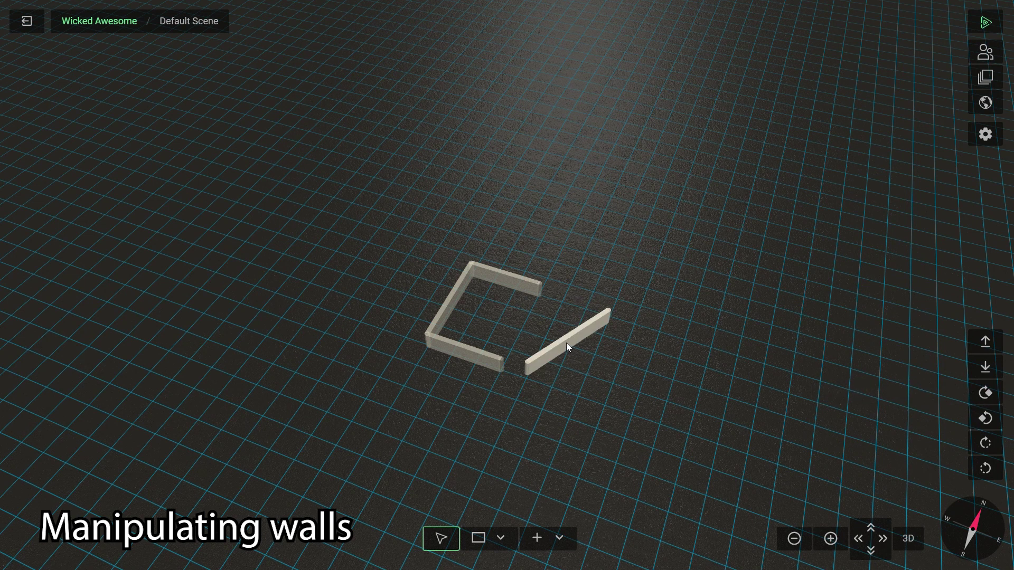
mouse_move(565, 345)
left_mouse_down()
mouse_move(562, 282)
mouse_move(575, 333)
left_mouse_up()
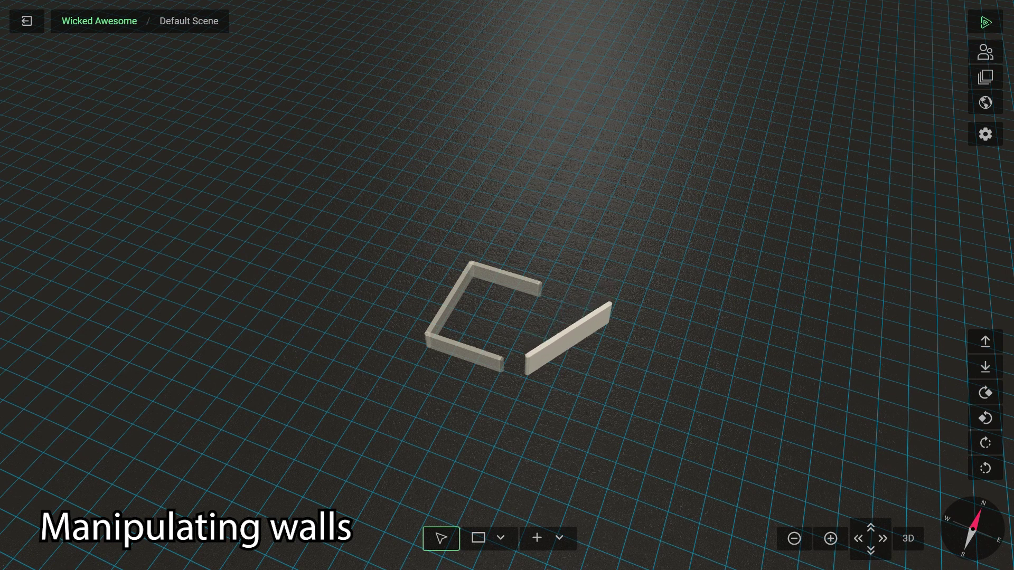
left_click(749, 309)
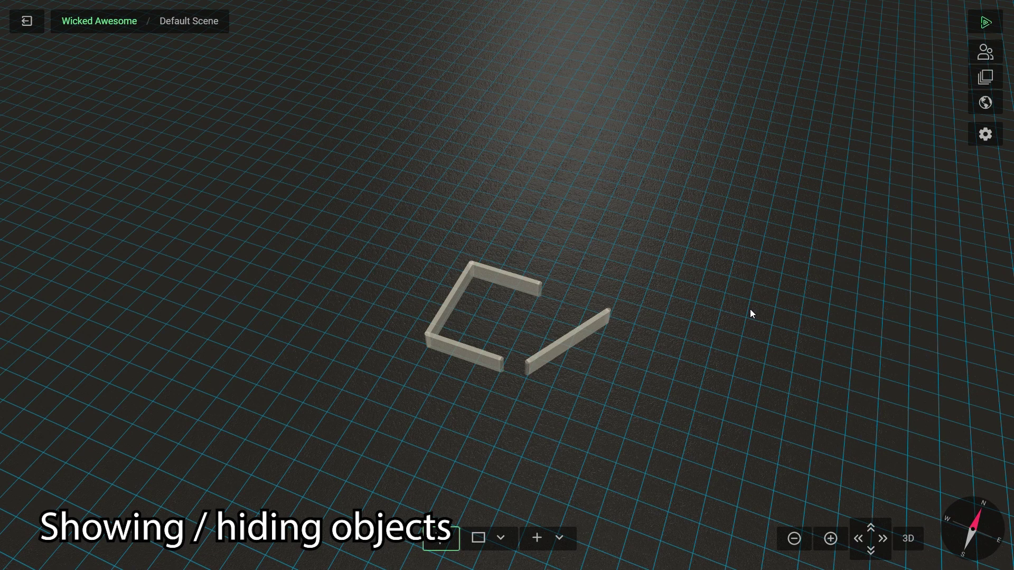
Step: Show the separated, angled wall for players and hide it from them again
left_click_drag(745, 328, 729, 300)
scroll(628, 116, "up", 3)
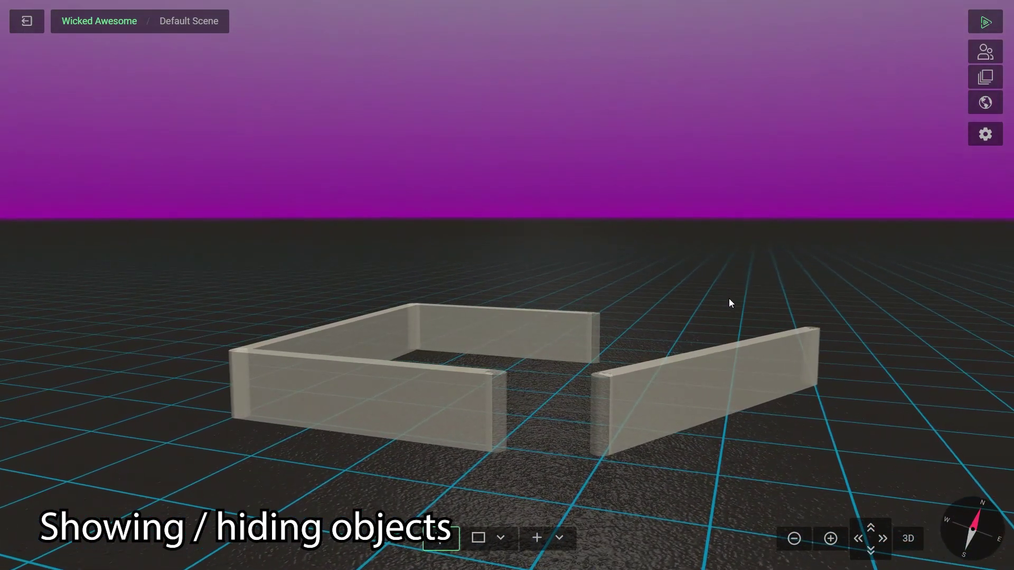
left_click(681, 394)
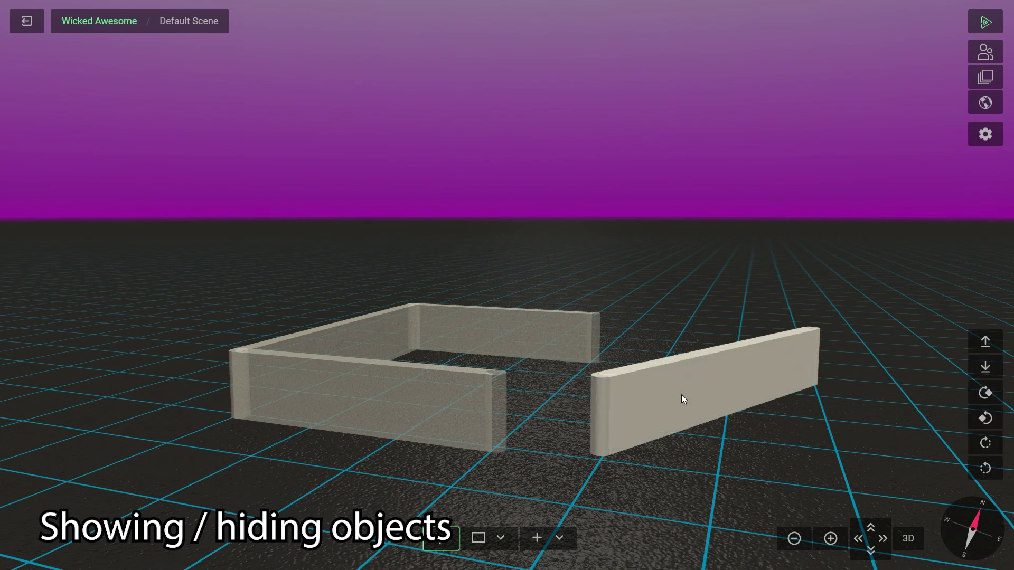
right_click(681, 395)
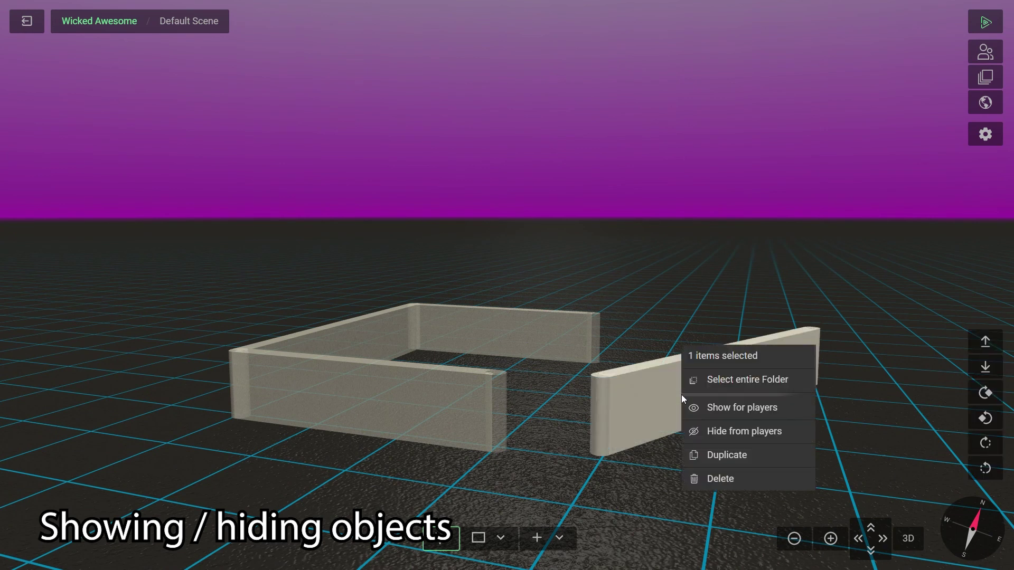
left_click(735, 413)
left_click(743, 437)
right_click(723, 411)
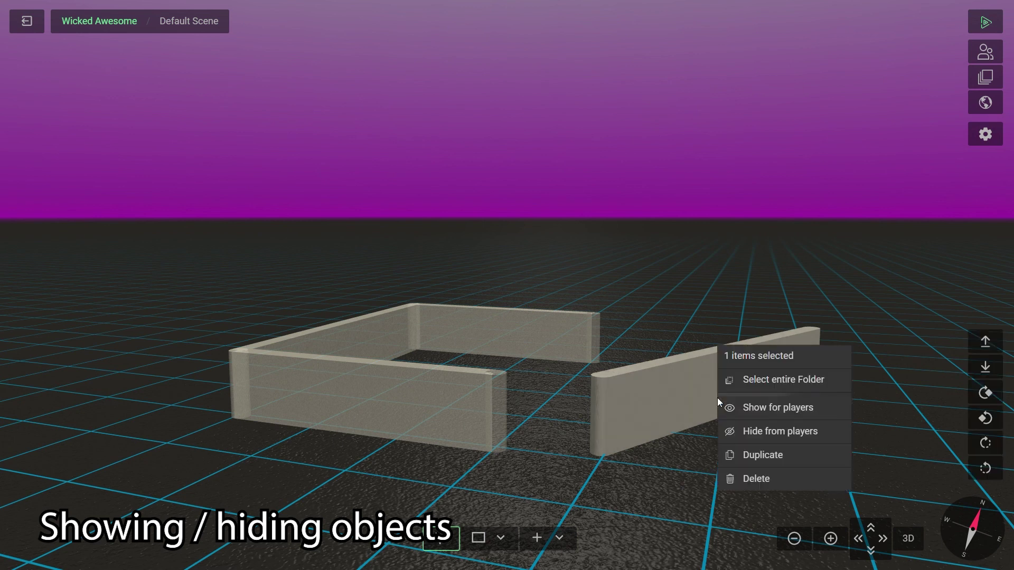
left_click(753, 430)
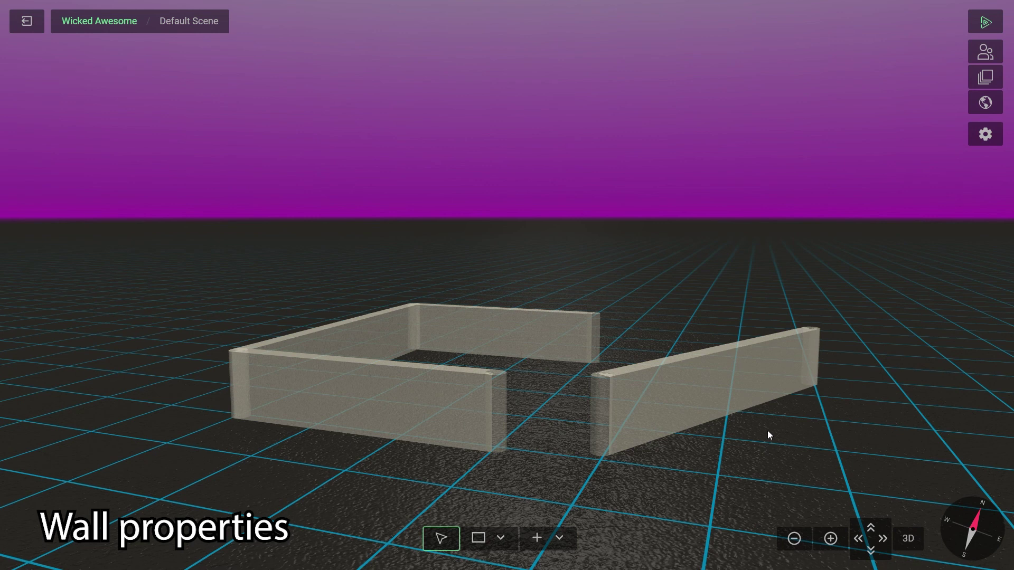
Step: Configure the first wall in the scene with the name Wall 1, visibility All: Everyone can see and wall height 4
left_click(985, 103)
left_click(832, 70)
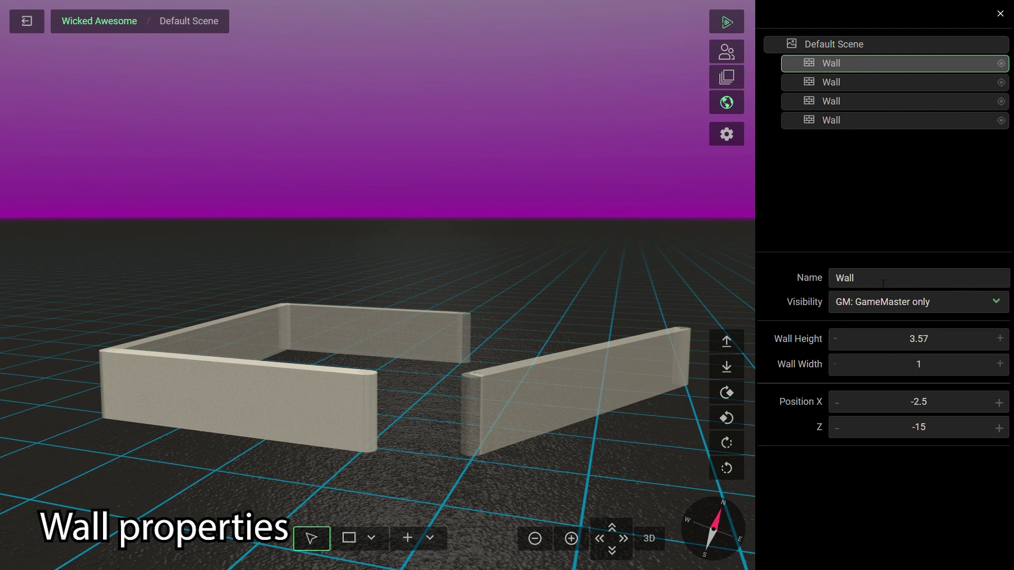
type("1")
left_click(881, 324)
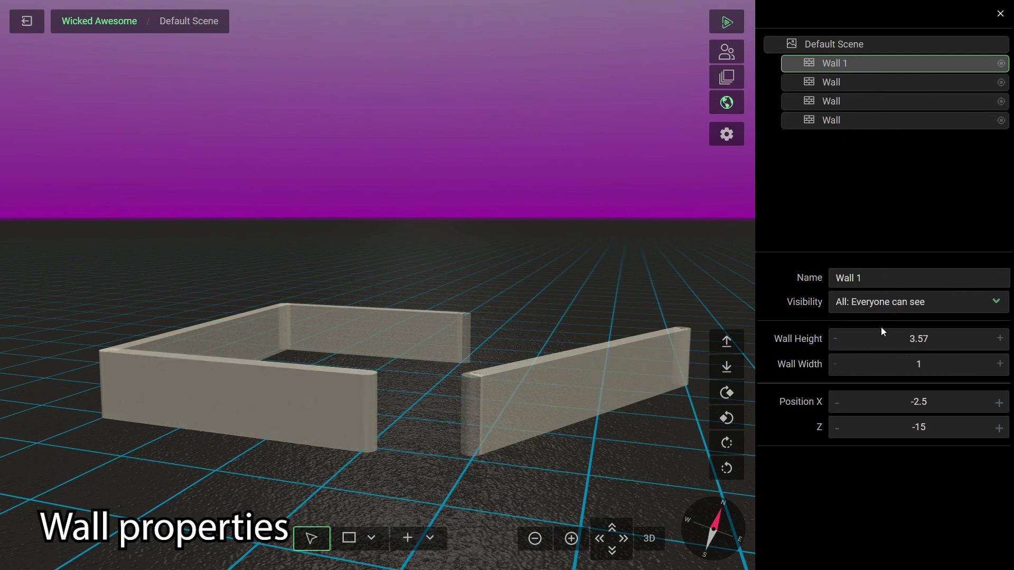
left_click(999, 339)
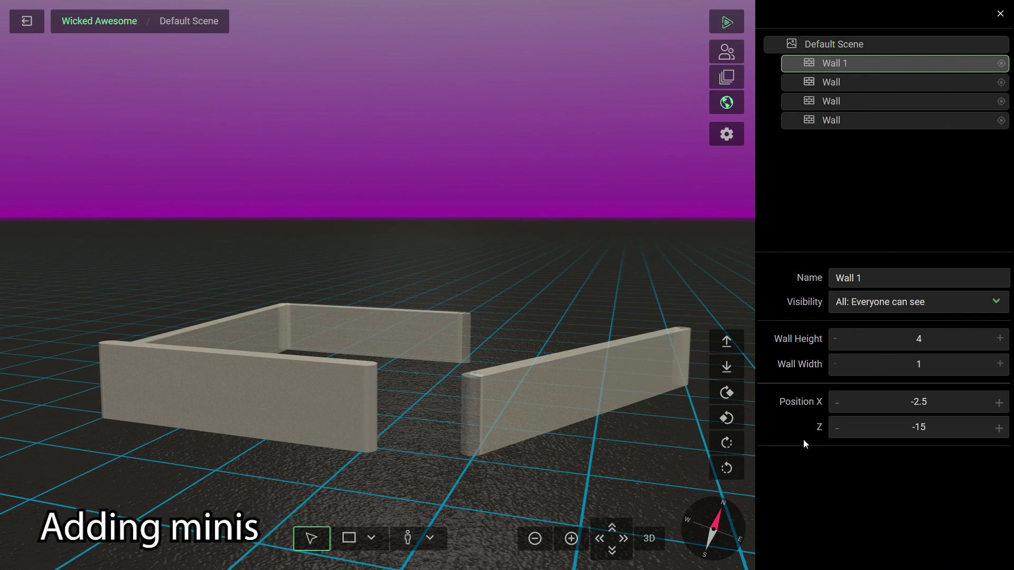
Step: Filter the library to male characters and add the Angry Baker Wielding Rolling Pin miniature to the scene
left_click(727, 79)
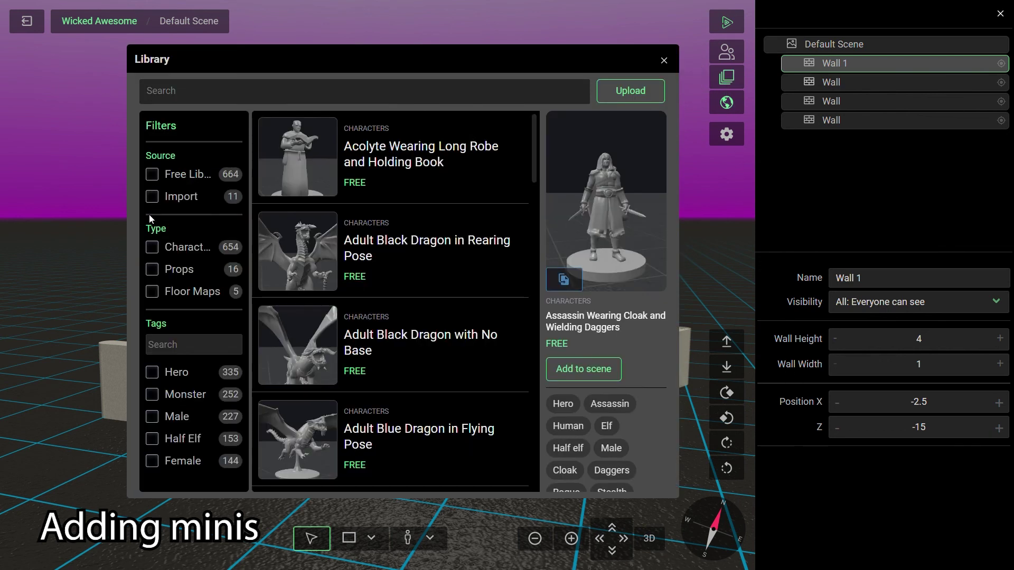
left_click(153, 247)
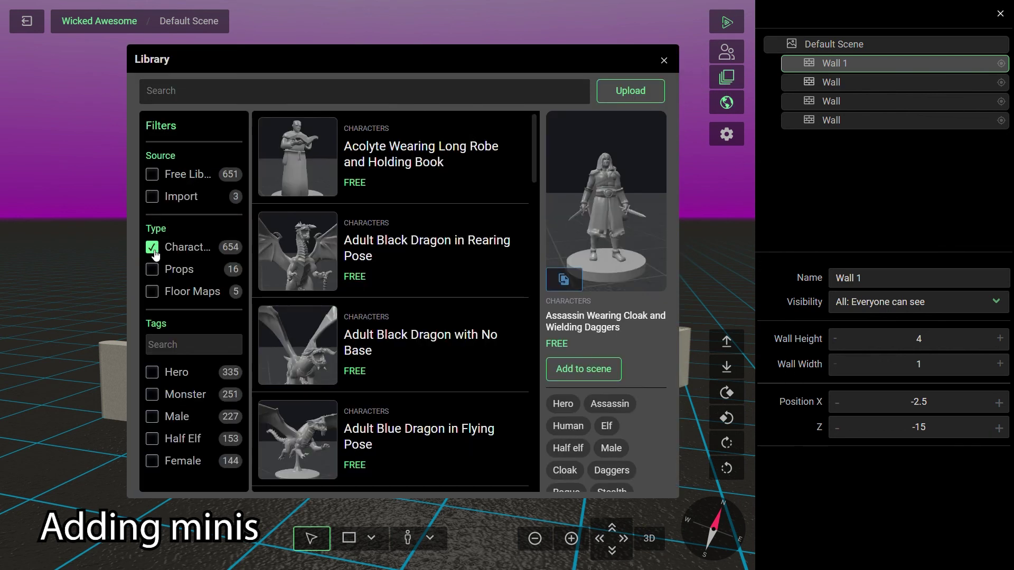
left_click(152, 417)
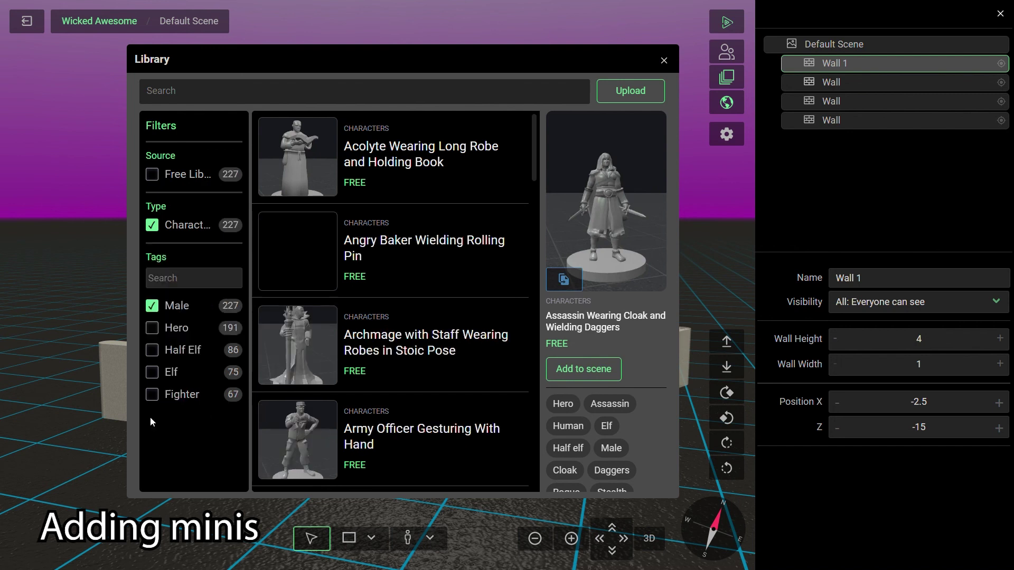
left_click(418, 263)
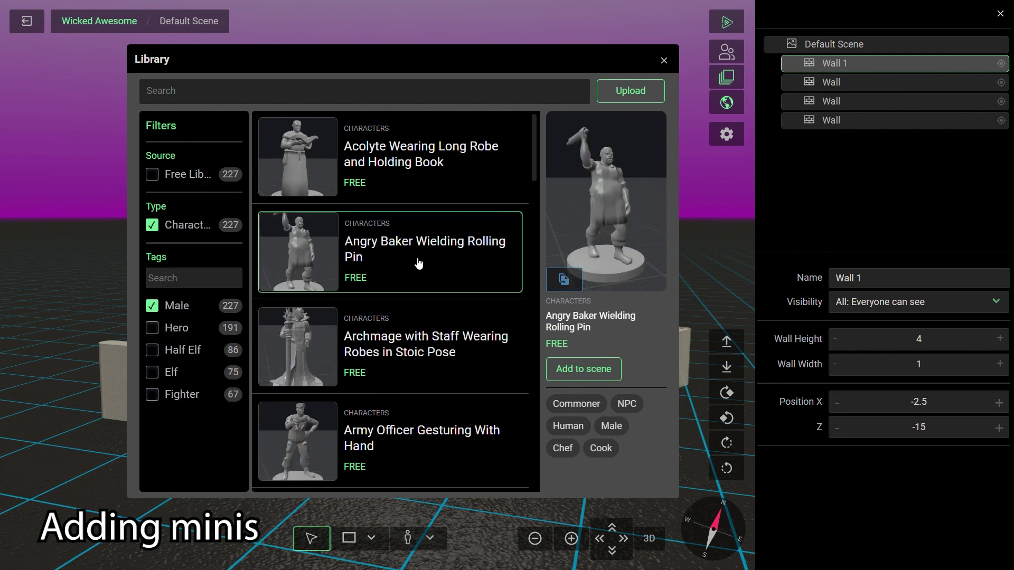
left_click(614, 378)
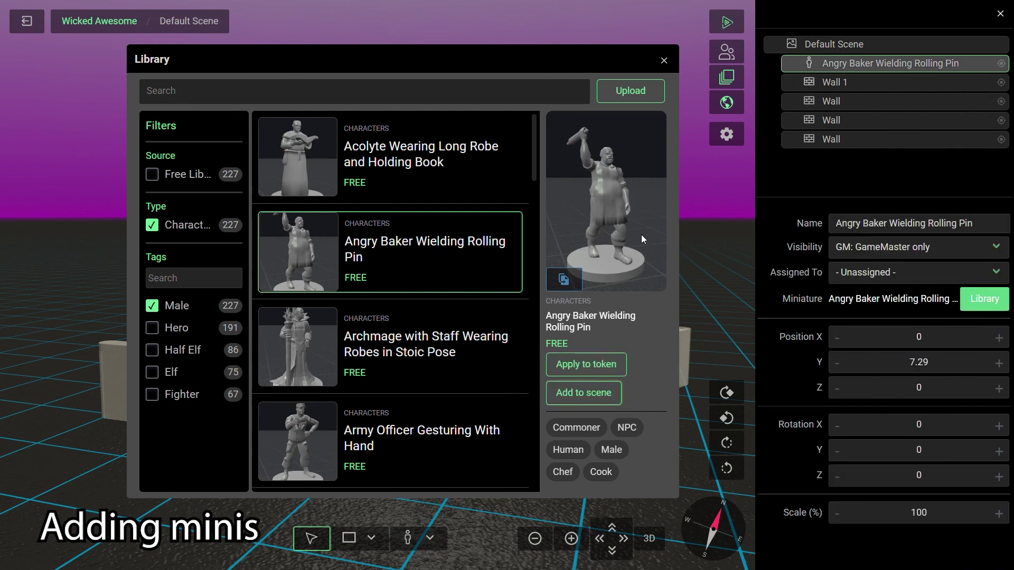
left_click(664, 62)
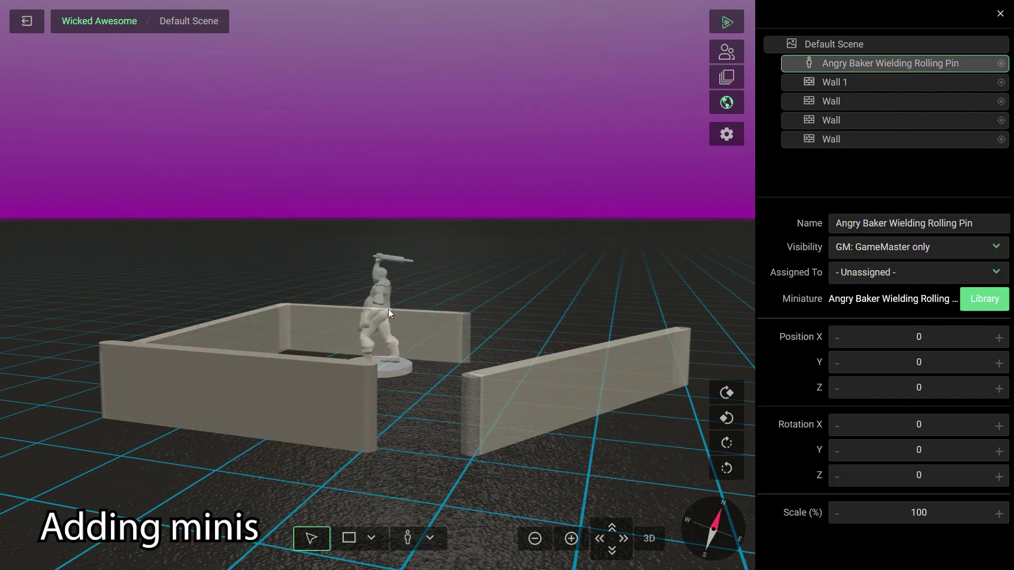
Step: Browse the props in the miniature library without adding any of them to the scene
left_click(430, 538)
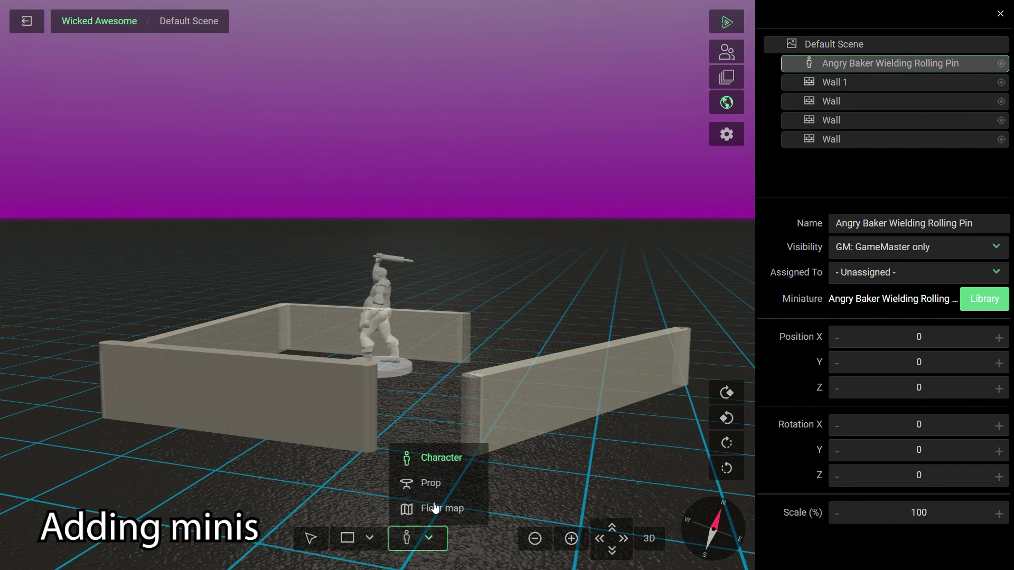
left_click(430, 484)
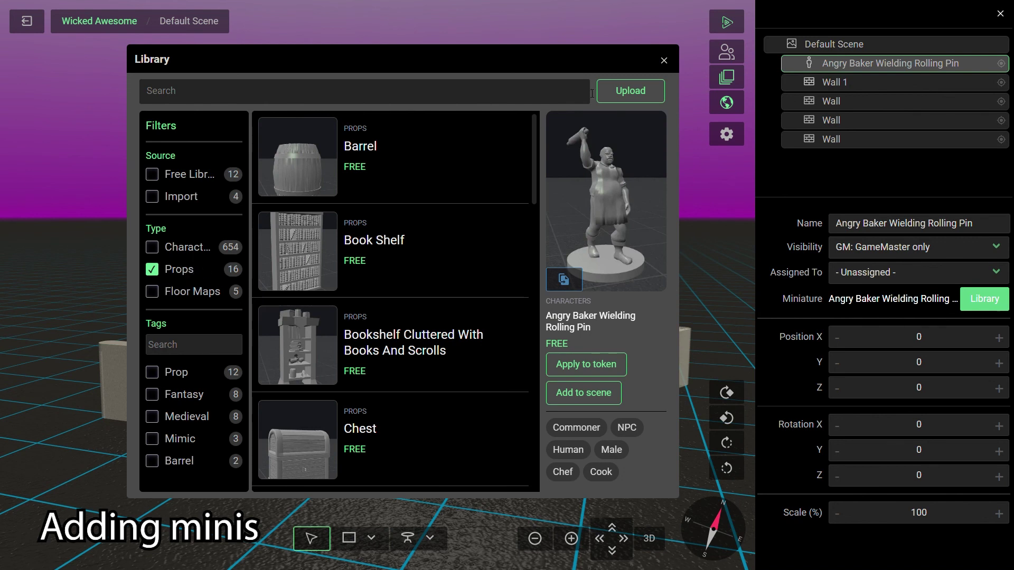
left_click(664, 61)
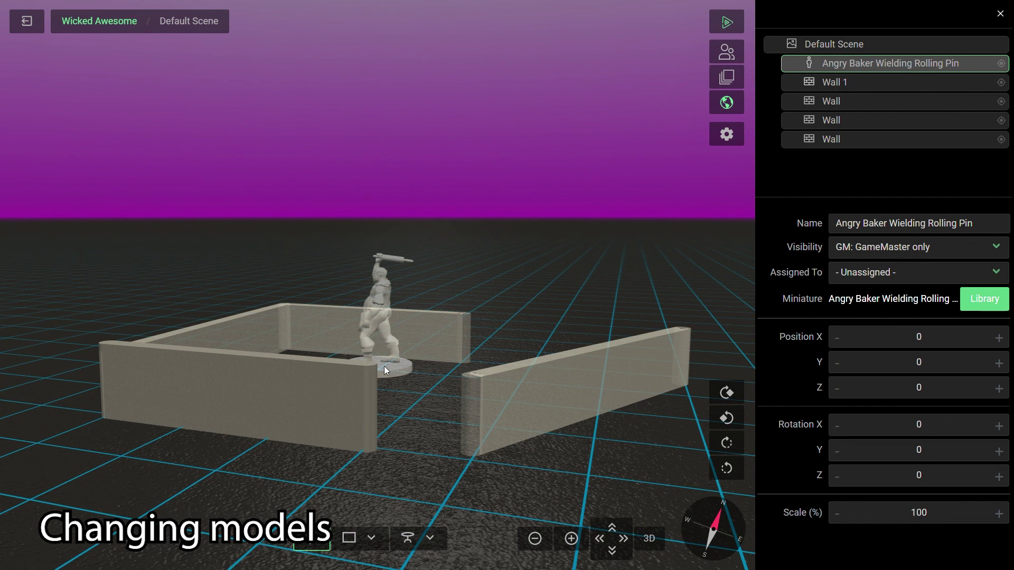
Step: Replace the Angry Baker token's model with the Adult Black Dragon in Rearing Pose from the library
left_click(723, 84)
left_click(440, 275)
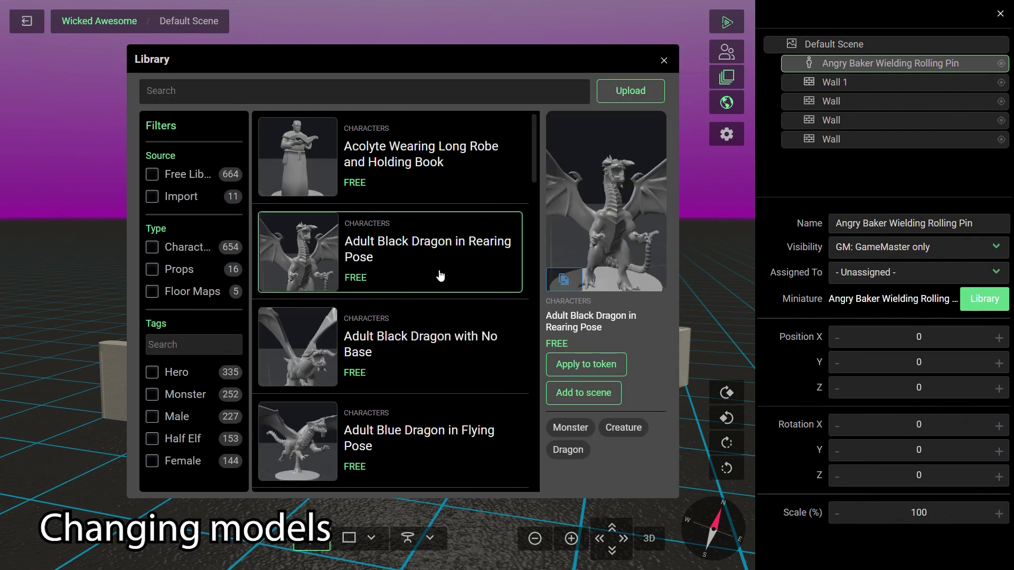
left_click(606, 371)
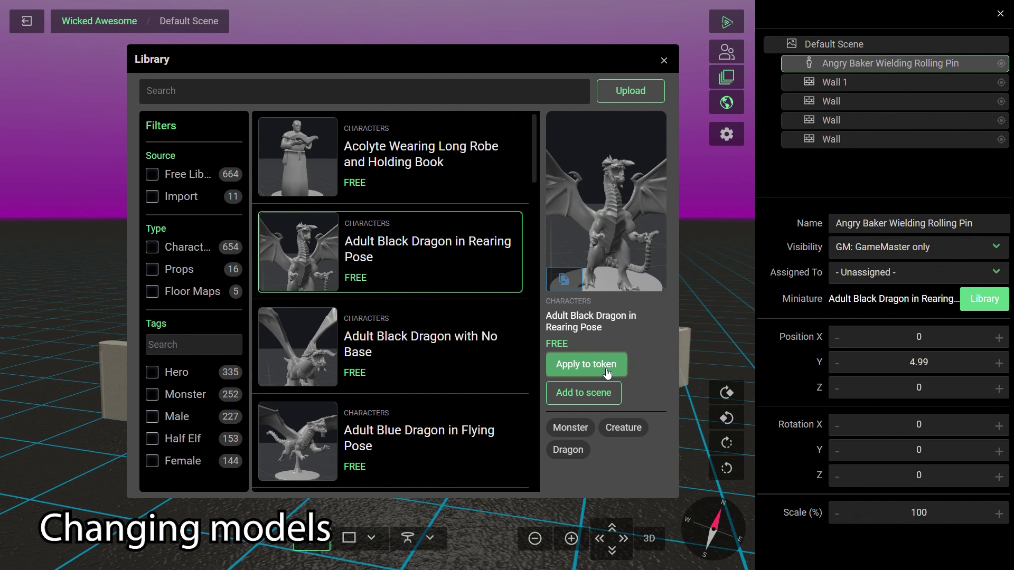
left_click(662, 61)
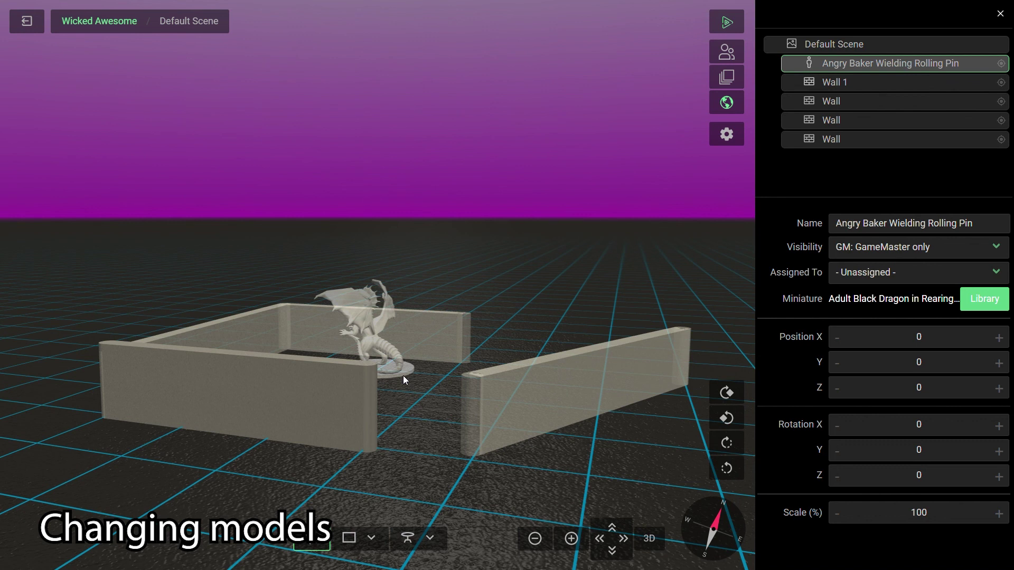
left_click(993, 305)
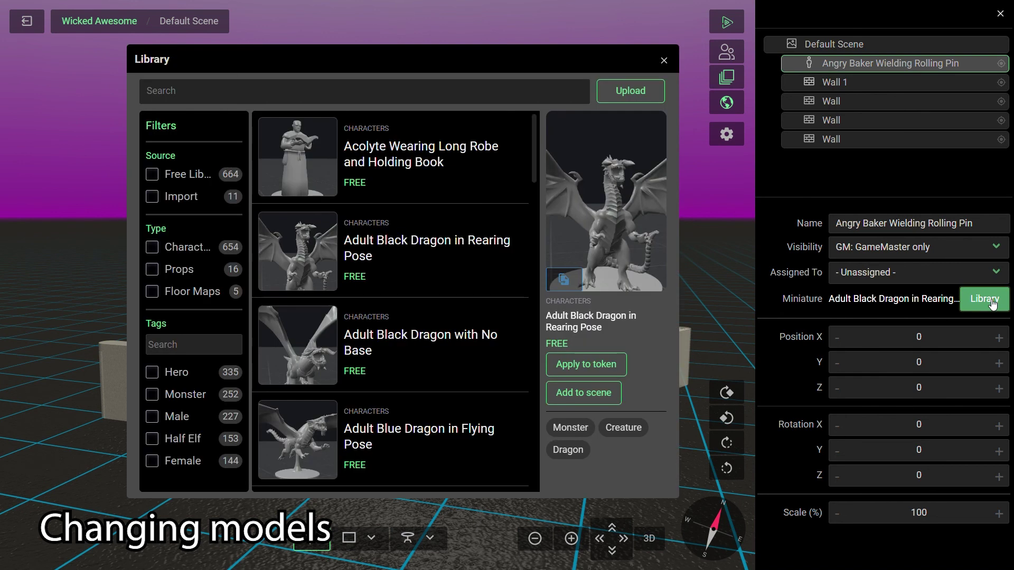
left_click(664, 60)
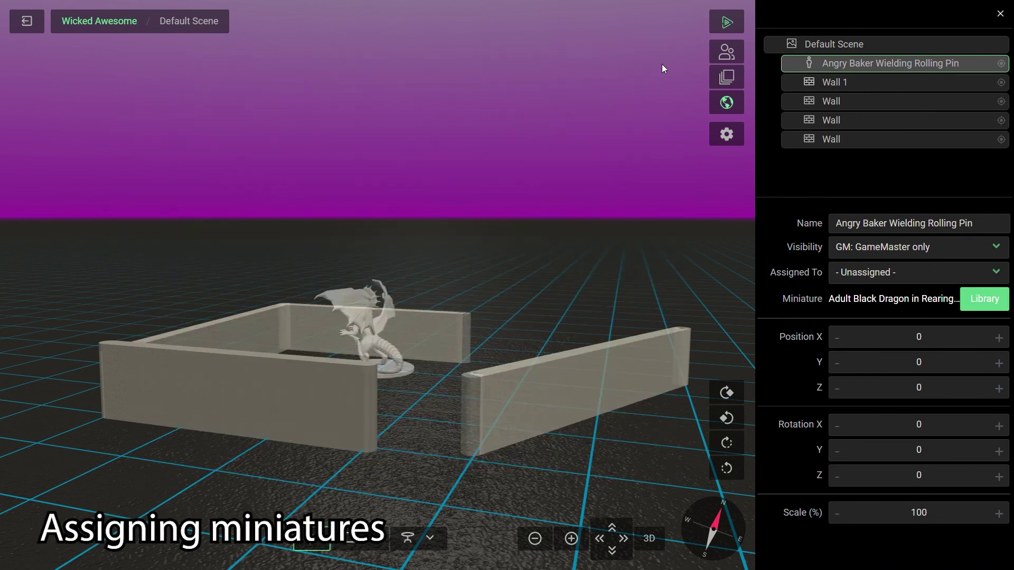
Step: Assign the dragon miniature to Carnivorous Panda and make it visible to the players
key("ctrl+a")
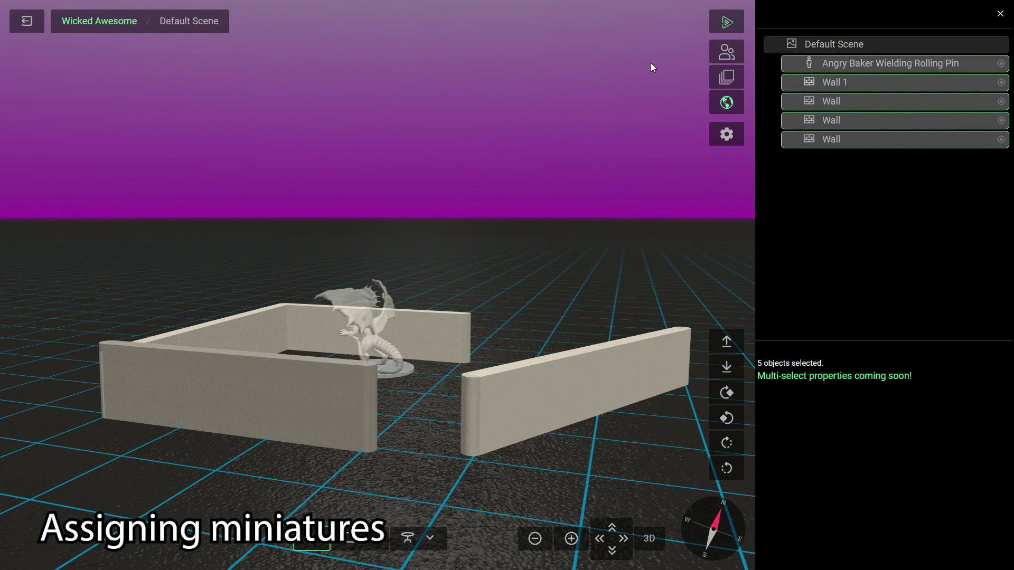
left_click(835, 64)
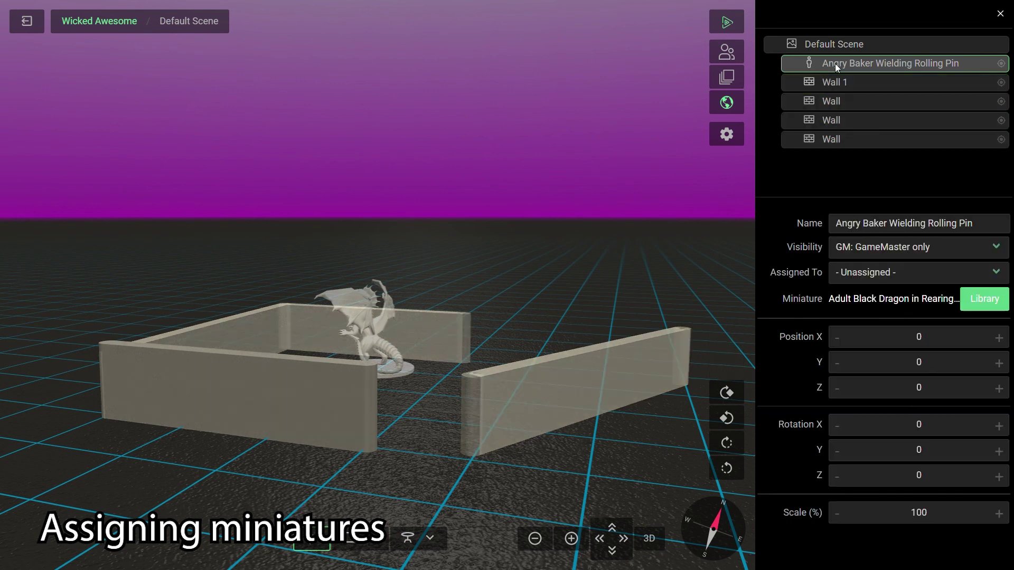
left_click(877, 281)
left_click(872, 315)
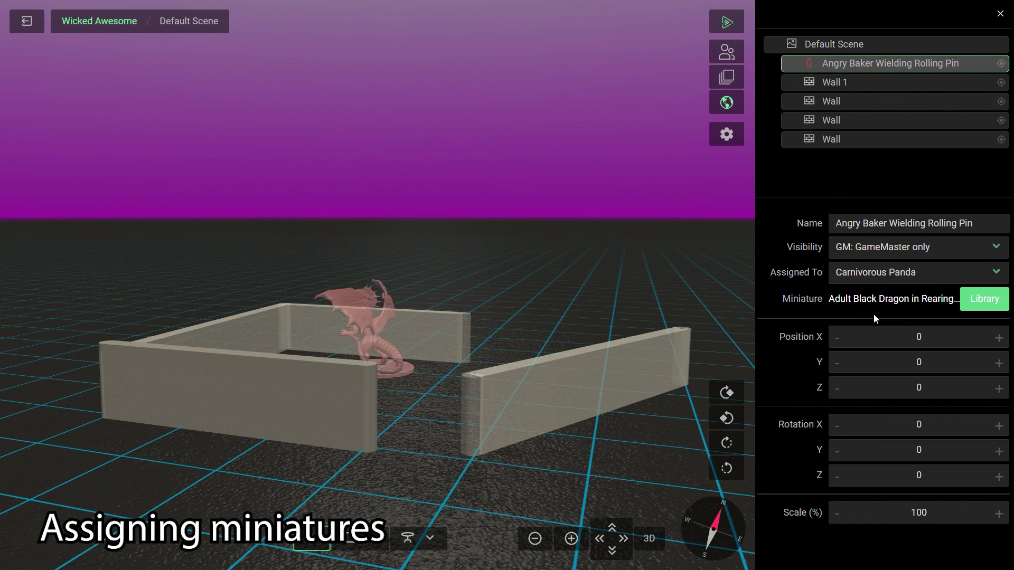
right_click(382, 348)
left_click(428, 411)
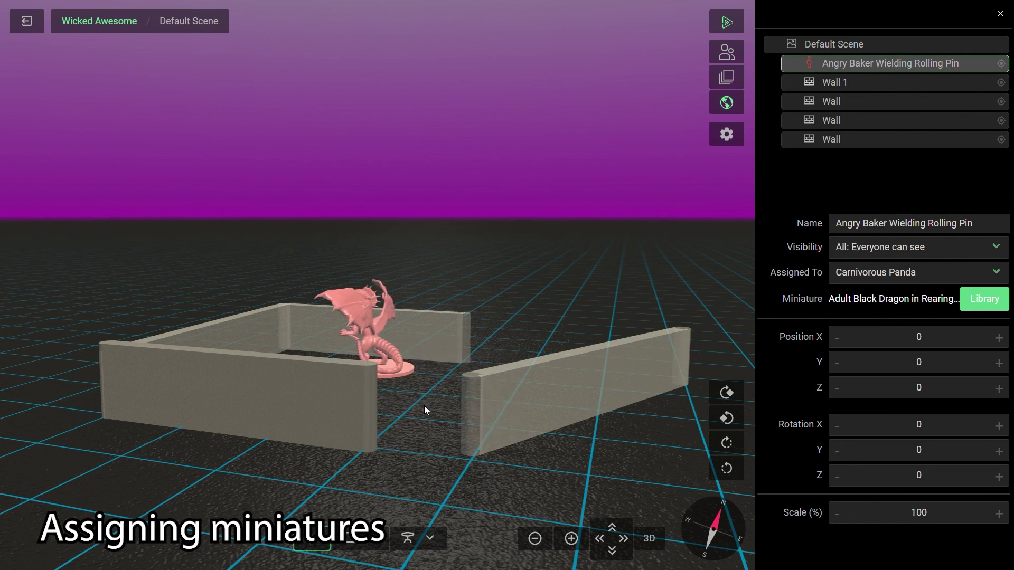
Step: Try nudging the dragon miniature along the X, Y and Z axes, returning each position value to 0
left_click_drag(432, 375, 736, 445)
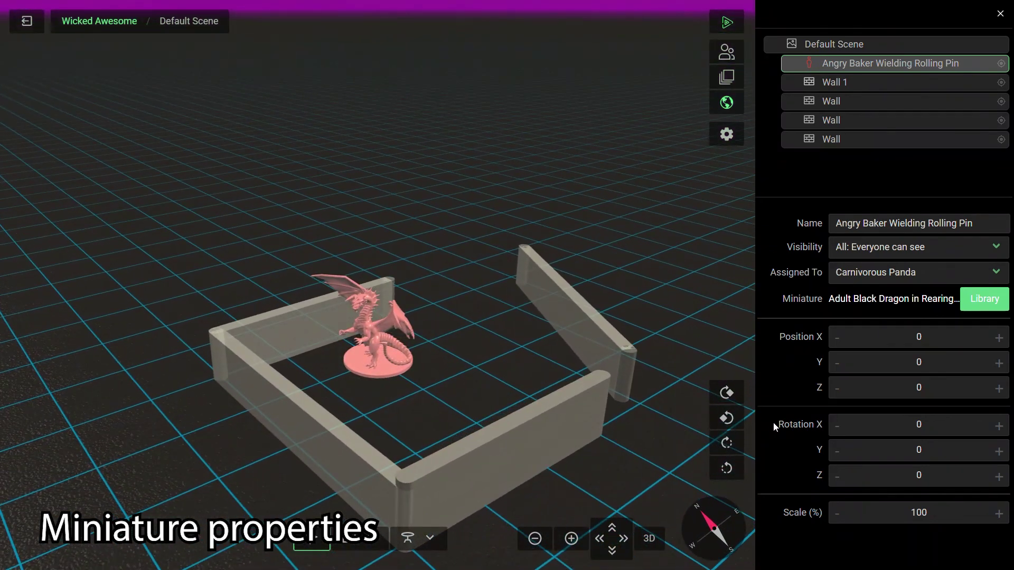
left_click(424, 406)
left_click_drag(393, 418, 447, 406)
left_click(385, 359)
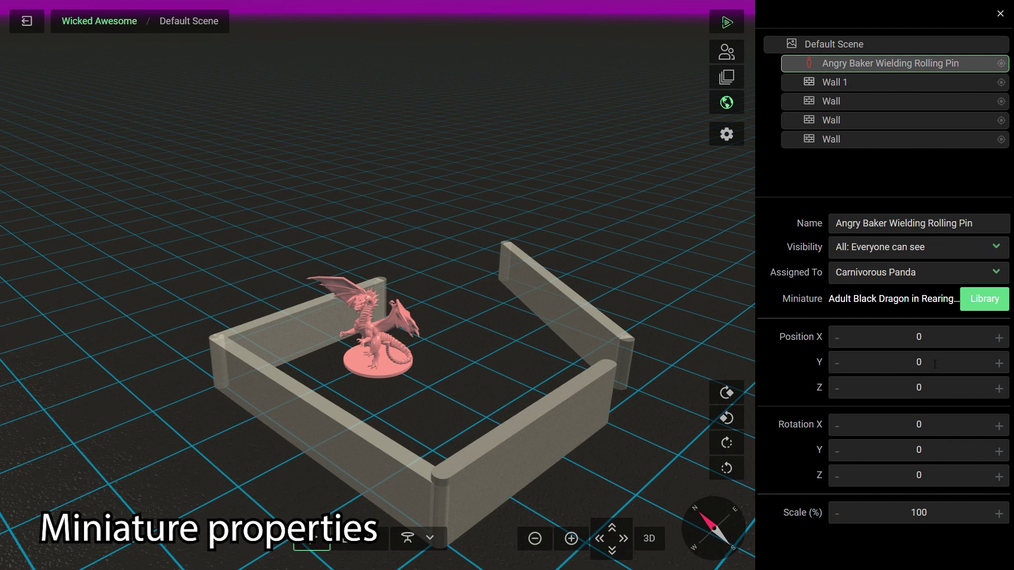
left_click(998, 338)
left_click(841, 342)
left_click(998, 337)
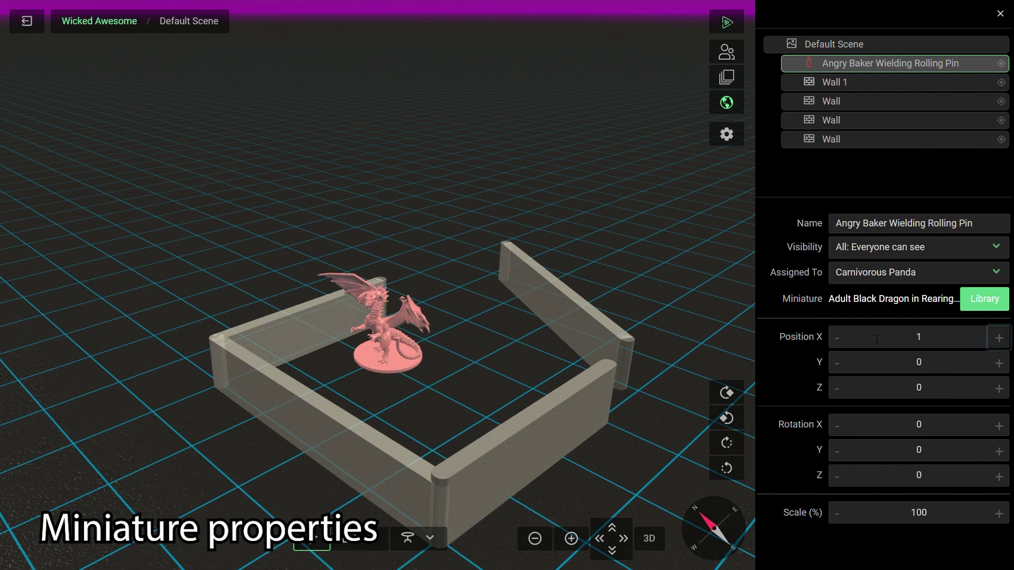
left_click(837, 342)
left_click(999, 364)
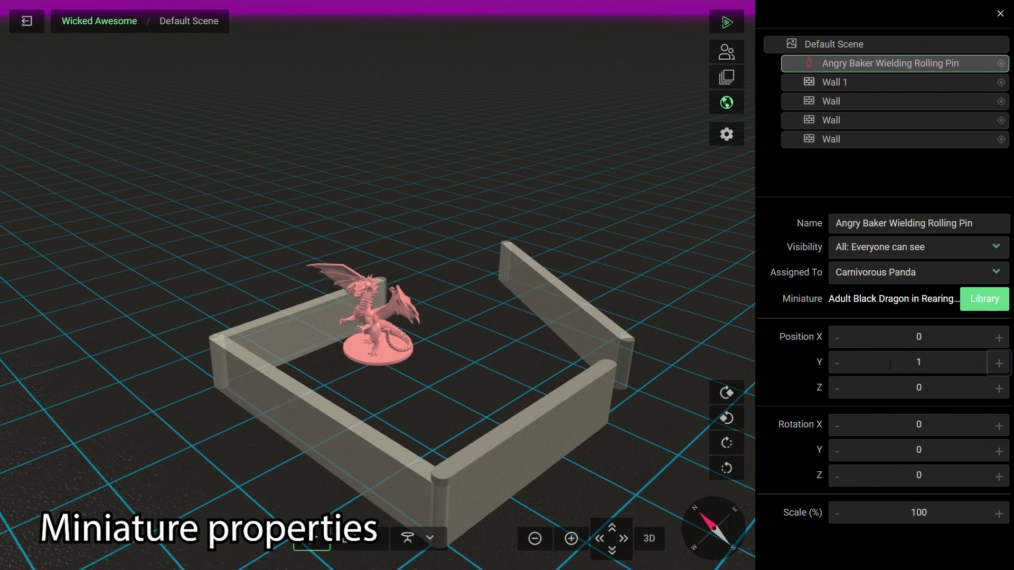
left_click(836, 364)
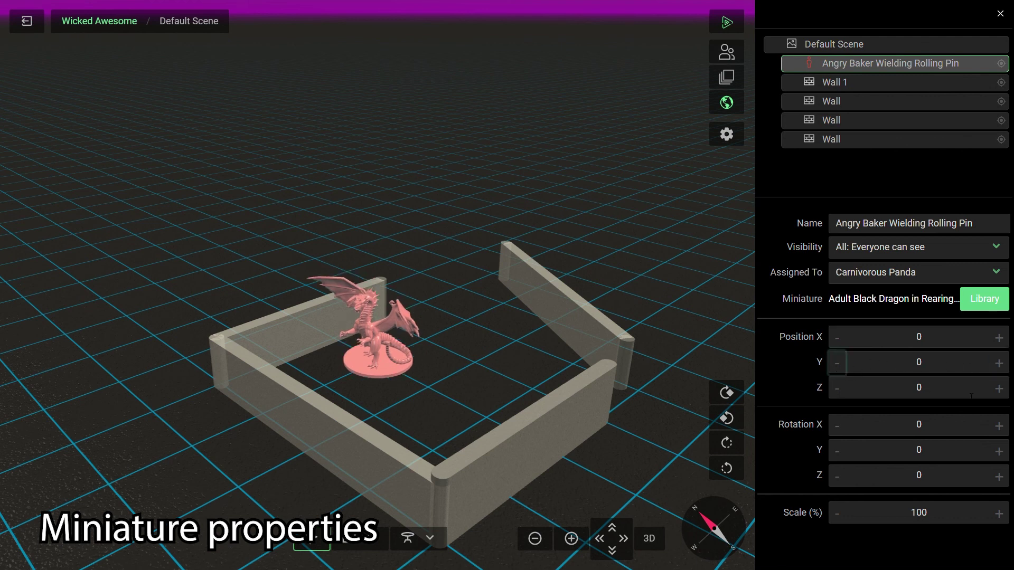
left_click(999, 390)
left_click(838, 391)
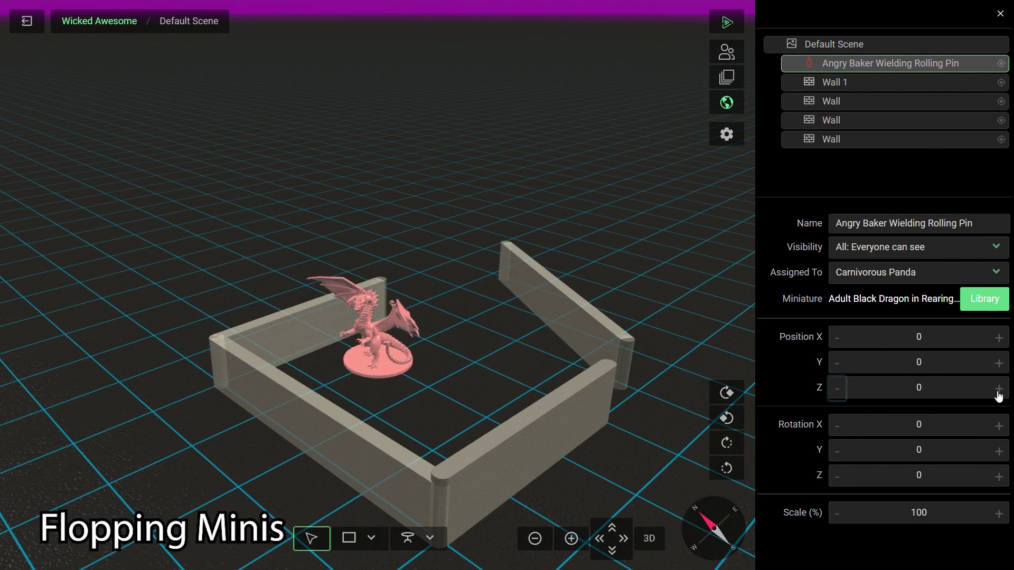
left_click(998, 394)
left_click(837, 389)
Step: Try snap-rotating the dragon miniature clockwise and counterclockwise, returning its Y rotation to 0
left_click(729, 397)
left_click(736, 425)
left_click(729, 396)
left_click(730, 420)
left_click(727, 420)
left_click(727, 420)
left_click(726, 420)
left_click(726, 419)
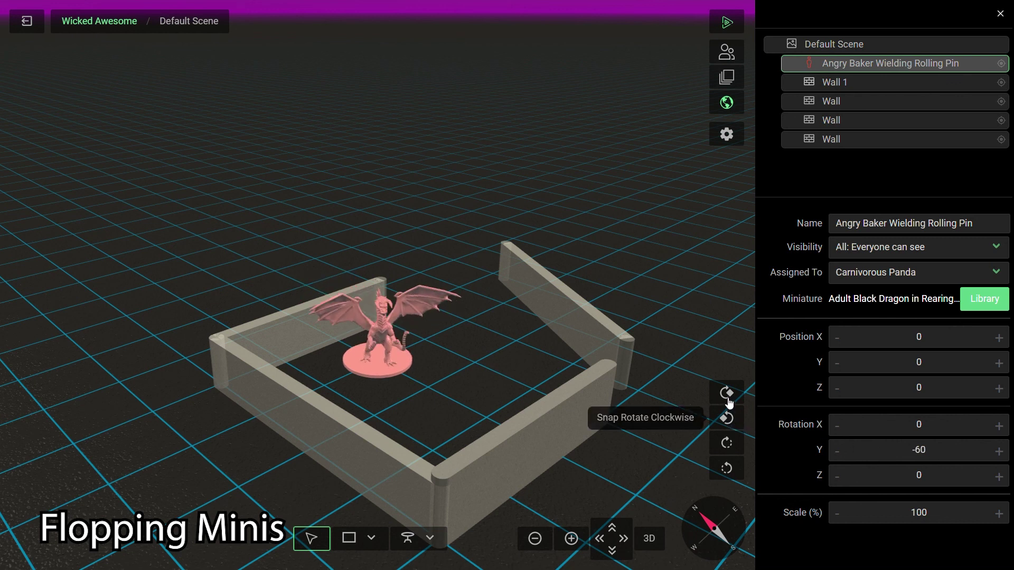
left_click(728, 401)
left_click(728, 400)
left_click(729, 401)
left_click(729, 400)
left_click(728, 400)
left_click(726, 420)
Step: Try tilting the dragon miniature about the X axis and return its X rotation to 0
left_click(1002, 430)
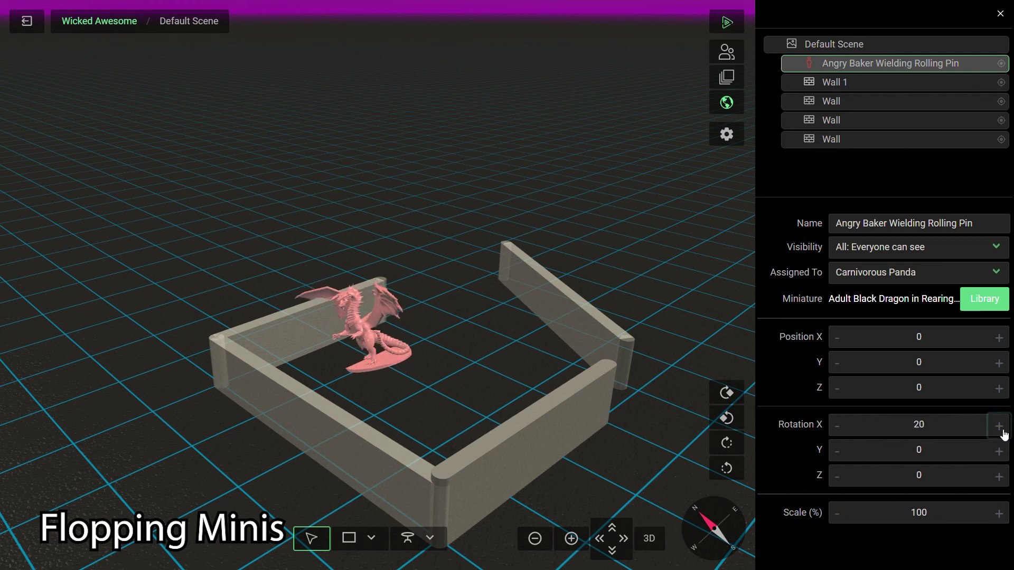
left_click(1002, 430)
left_click(841, 430)
left_click(843, 430)
left_click(844, 431)
left_click(844, 430)
Step: Lay the dragon miniature on its side with Z rotation 90 and raise it to Y position 2
double_click(903, 479)
type("90")
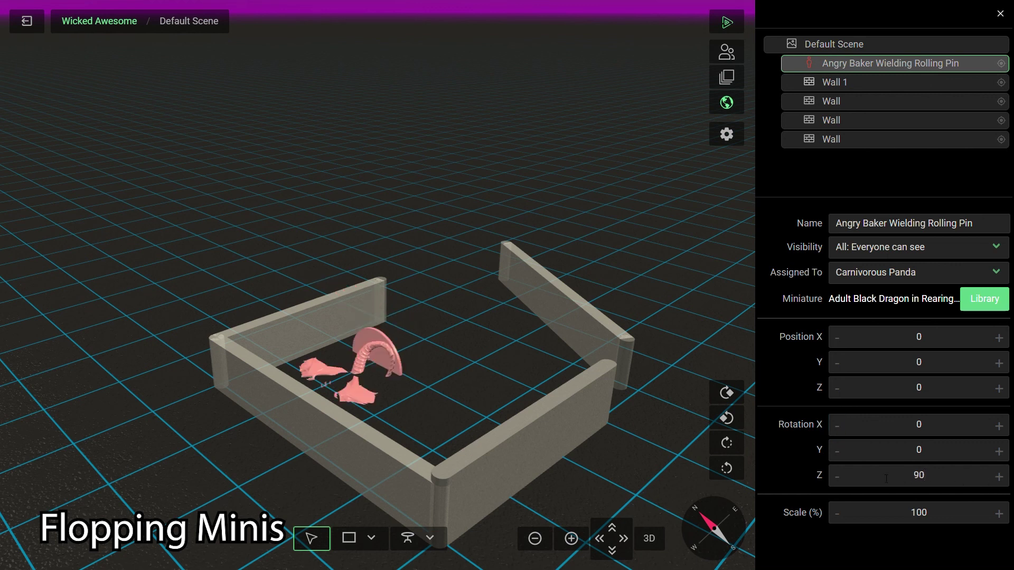
left_click(998, 364)
left_click(998, 363)
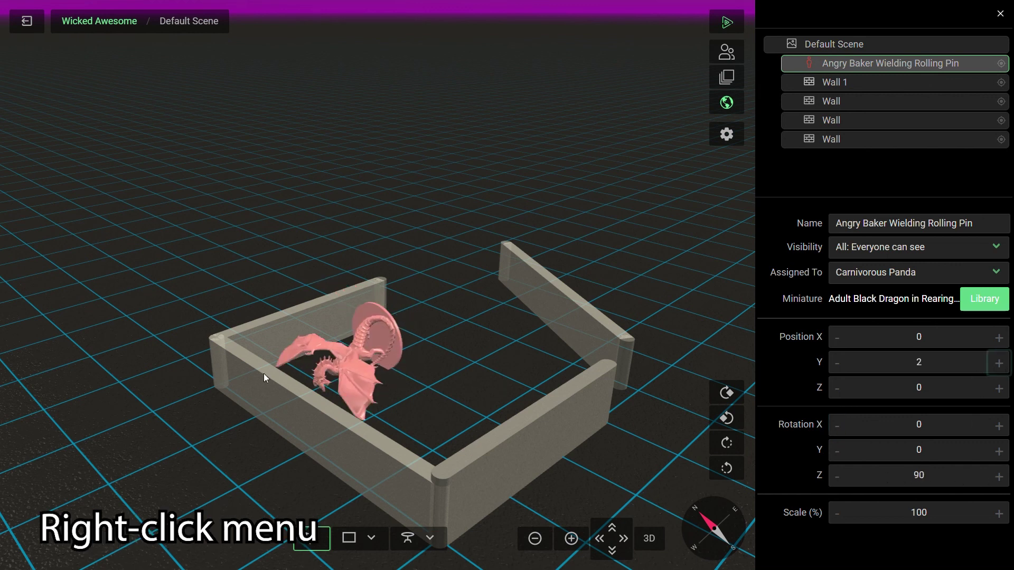
Step: Duplicate the dragon miniature in the scene
left_click(394, 397)
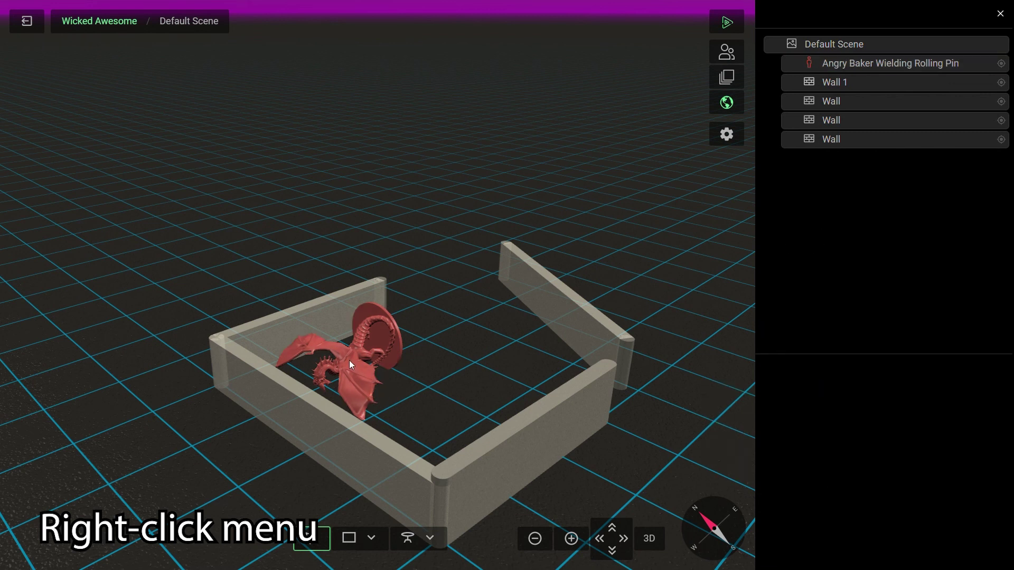
right_click(349, 361)
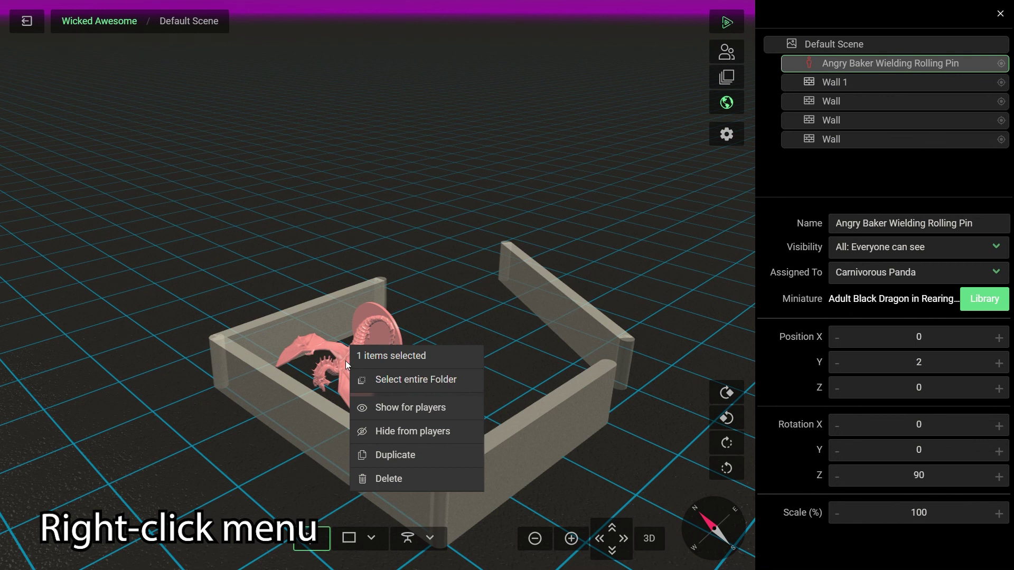
left_click(450, 315)
right_click(838, 66)
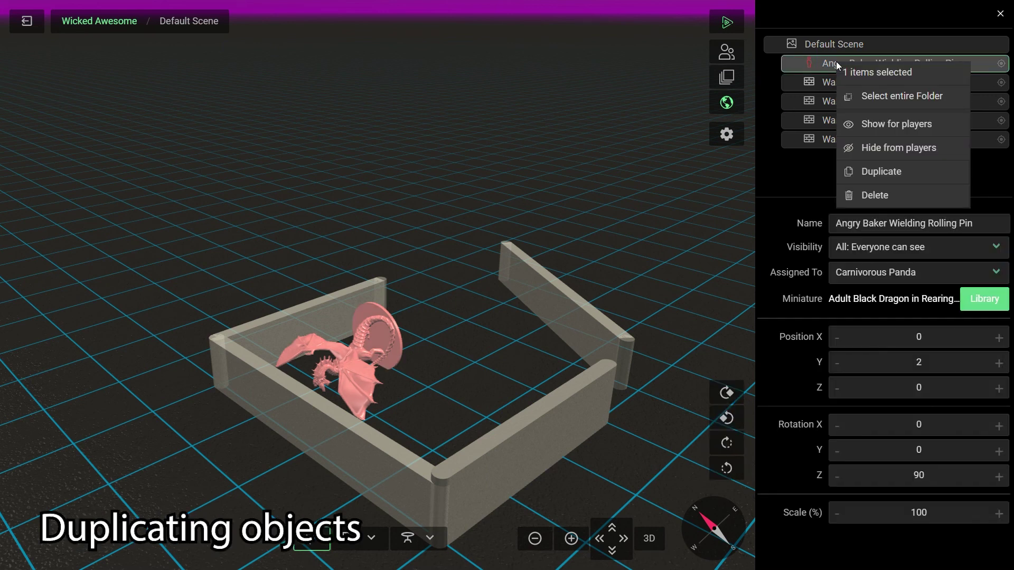
left_click(866, 174)
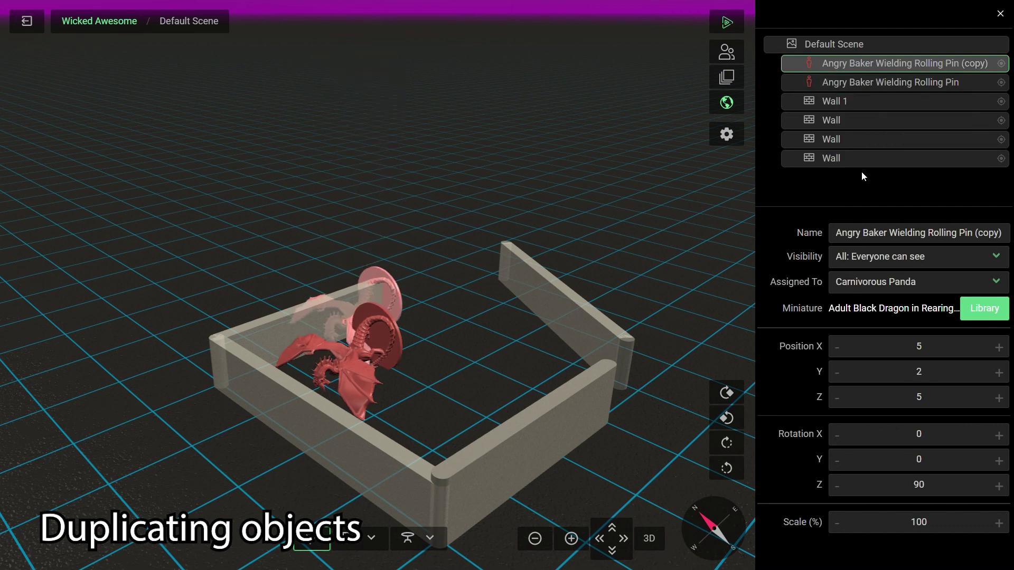
Step: Delete the duplicated dragon miniature from the scene
left_click_drag(671, 222, 181, 477)
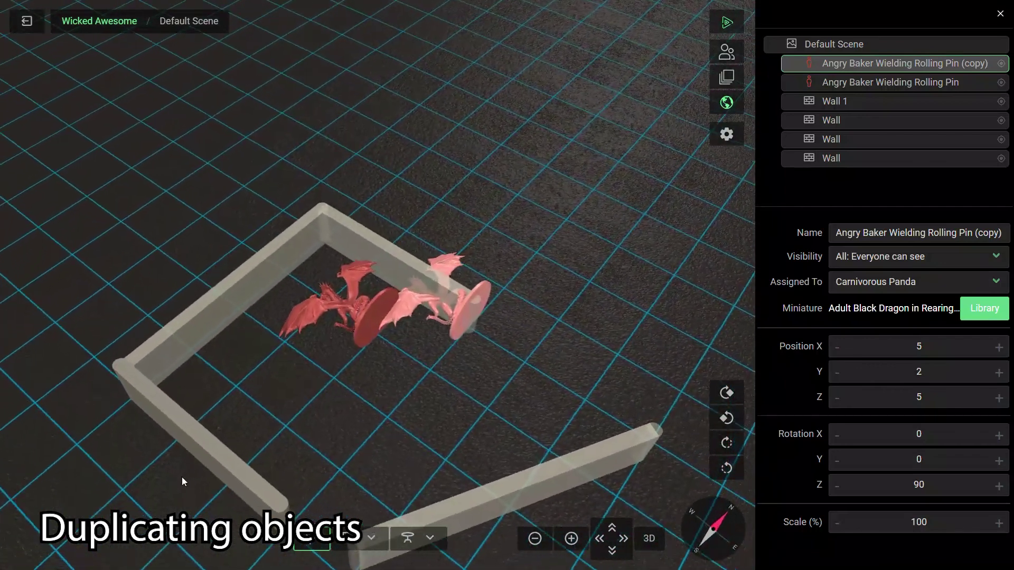
scroll(480, 386, "up", 5)
scroll(451, 394, "up", 1)
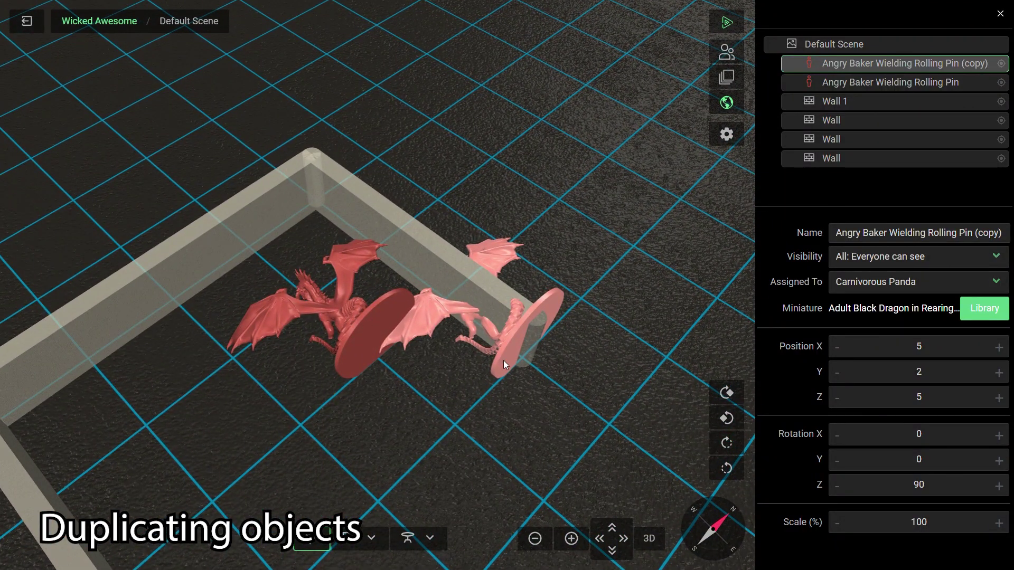
left_click(526, 433)
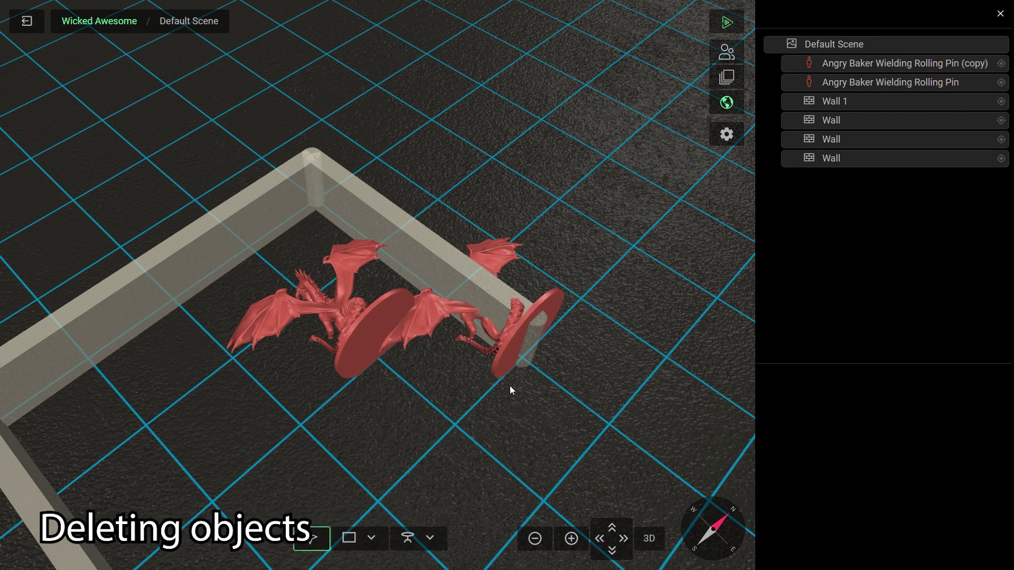
right_click(500, 362)
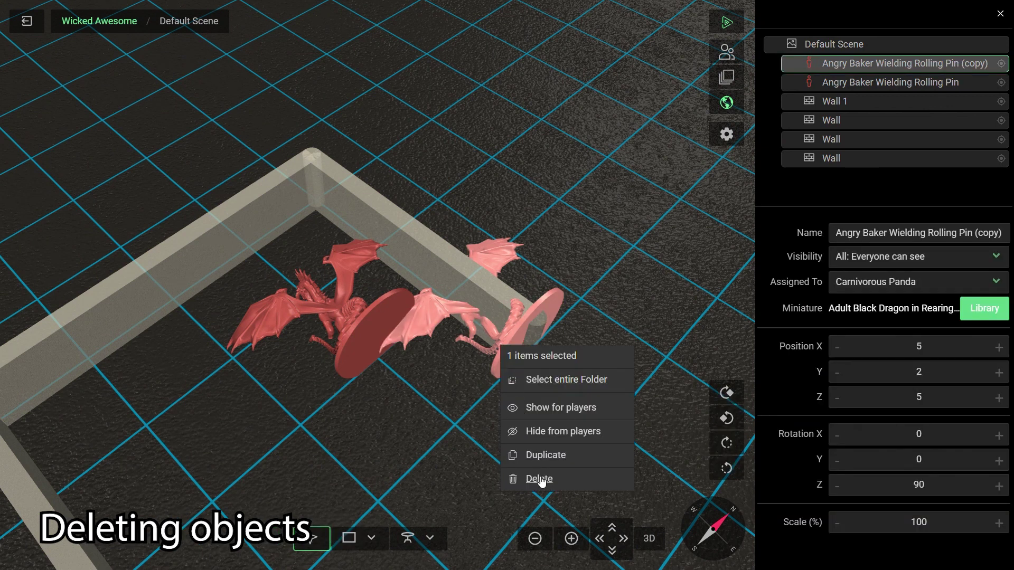
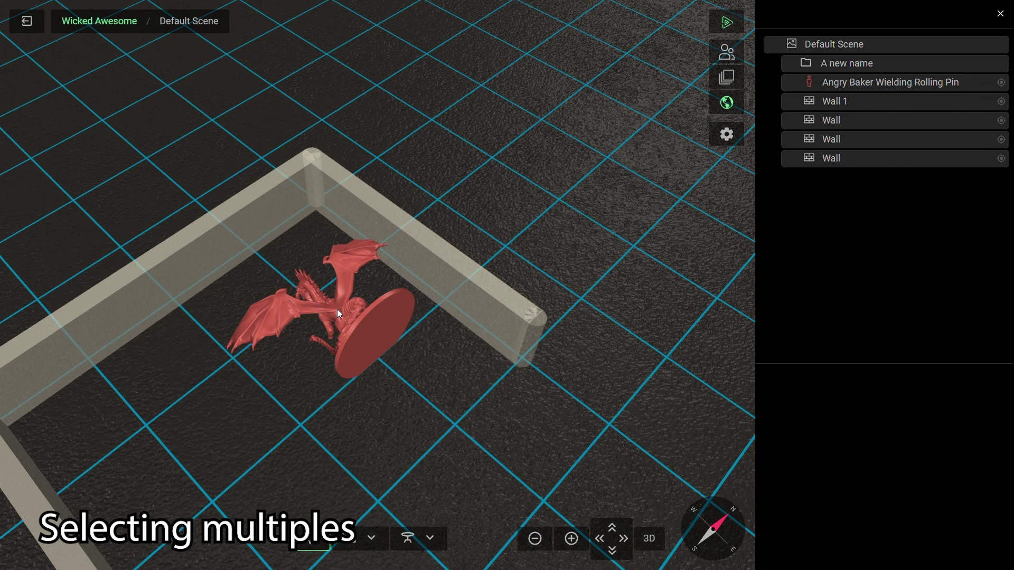
Step: Select the dragon miniature together with all four walls and move them into the folder A new name
left_click(449, 282, "shift")
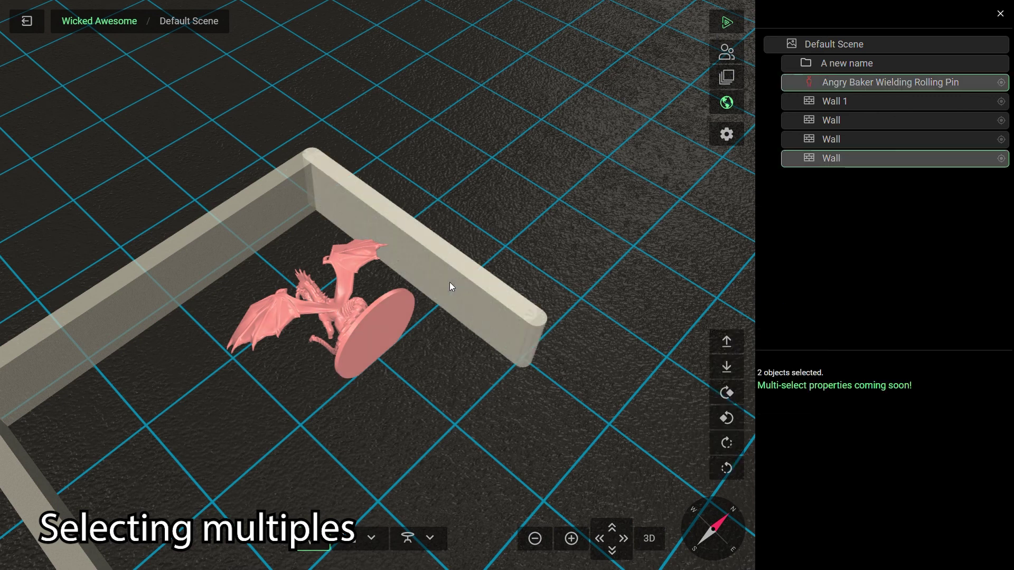
left_click(275, 215, "shift")
left_click_drag(632, 418, 561, 309)
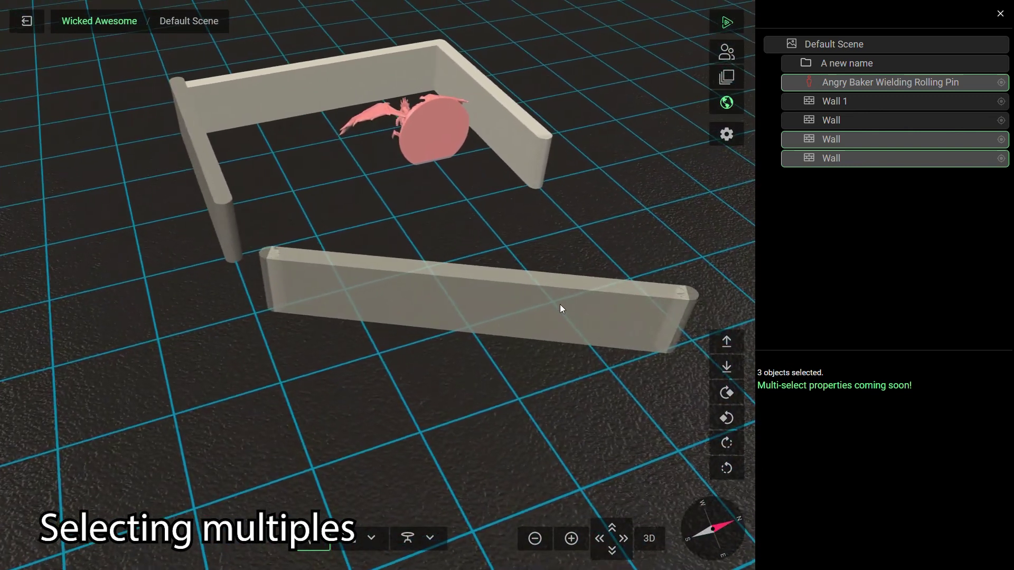
left_click(840, 120, "shift")
left_click(841, 101, "shift")
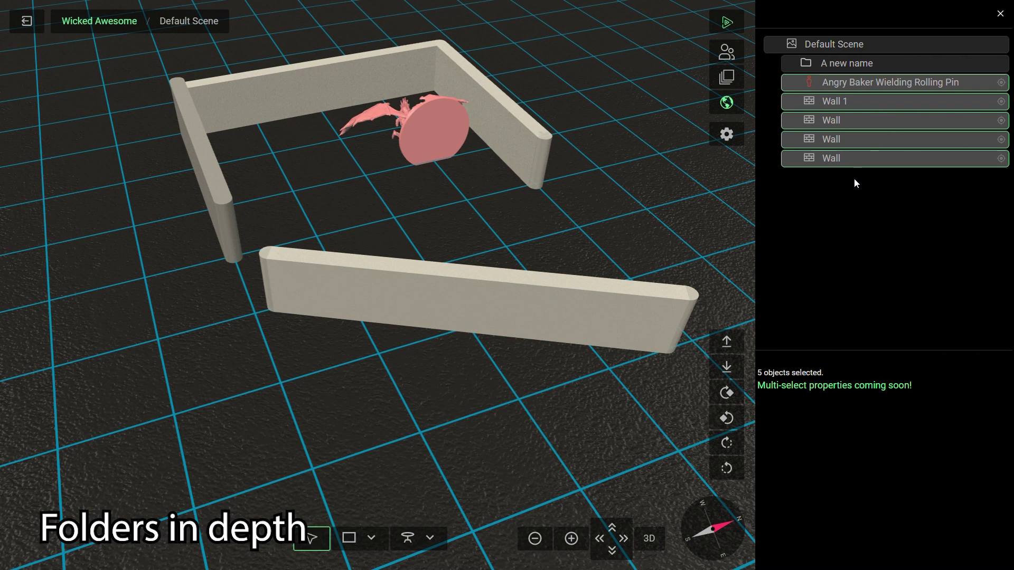
left_click_drag(824, 82, 835, 64)
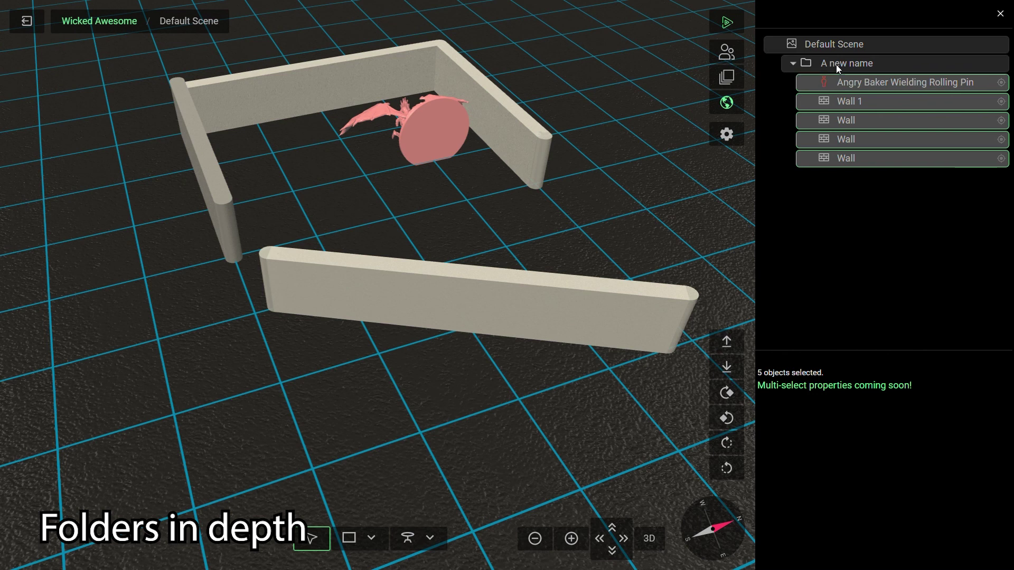
Step: Reorder the Angry Baker Wielding Rolling Pin miniature between the second and third walls in the folder A new name
left_click(857, 99)
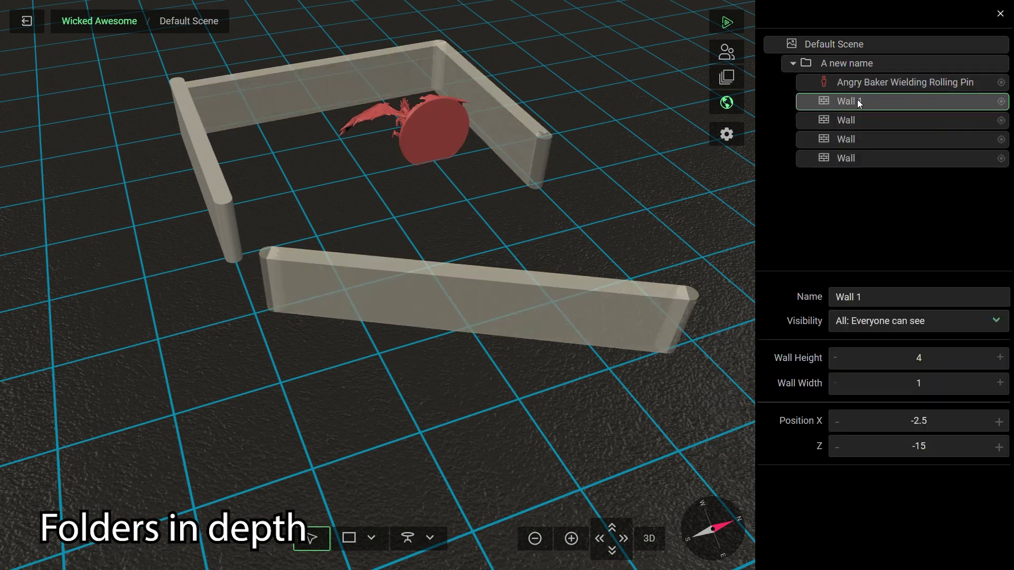
left_click_drag(852, 84, 850, 126)
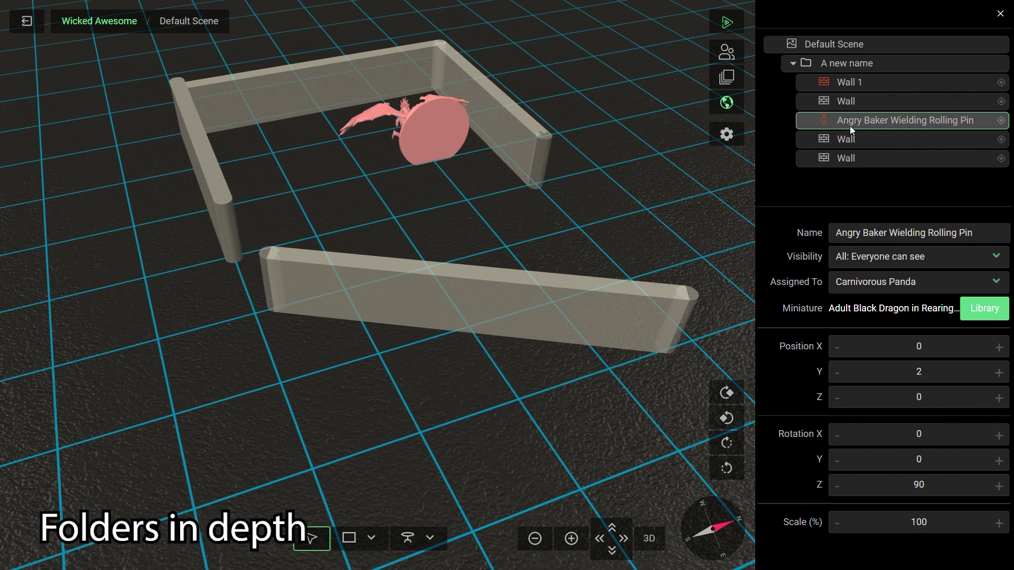
Step: Rotate all objects in the folder A new name one snap counter-clockwise, and turn them back clockwise
left_click(831, 67)
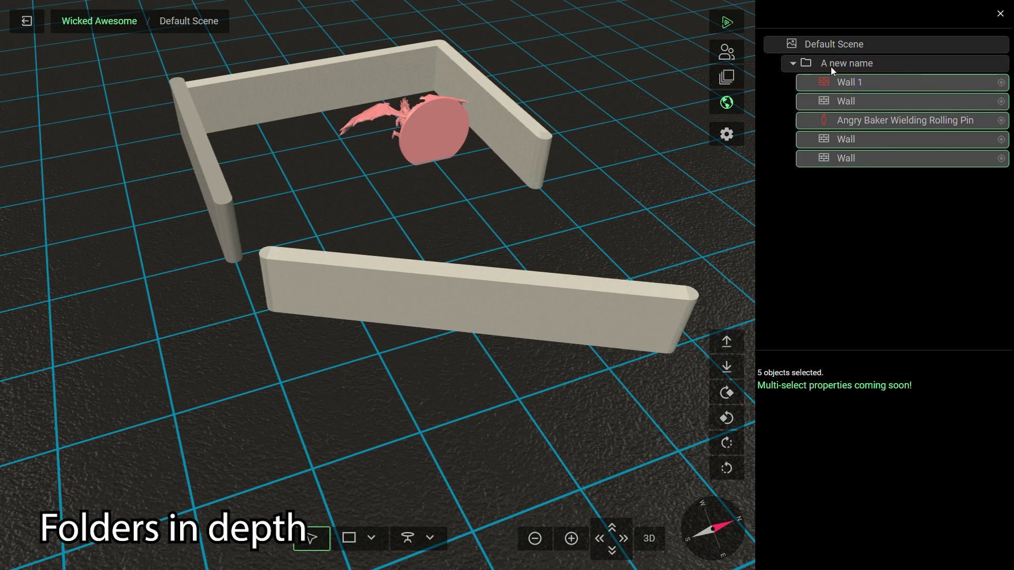
left_click(632, 191)
right_click(436, 141)
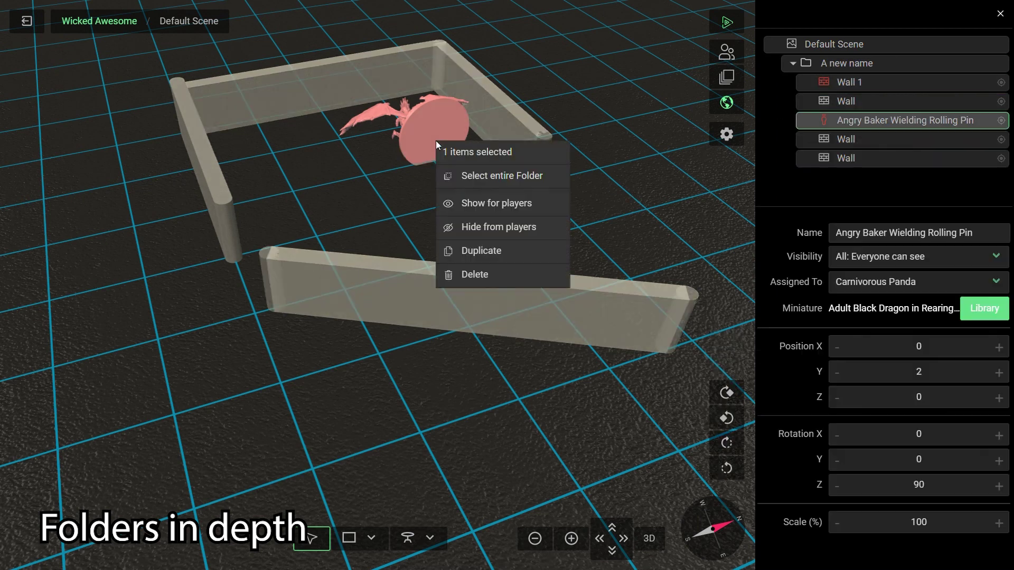
left_click(471, 180)
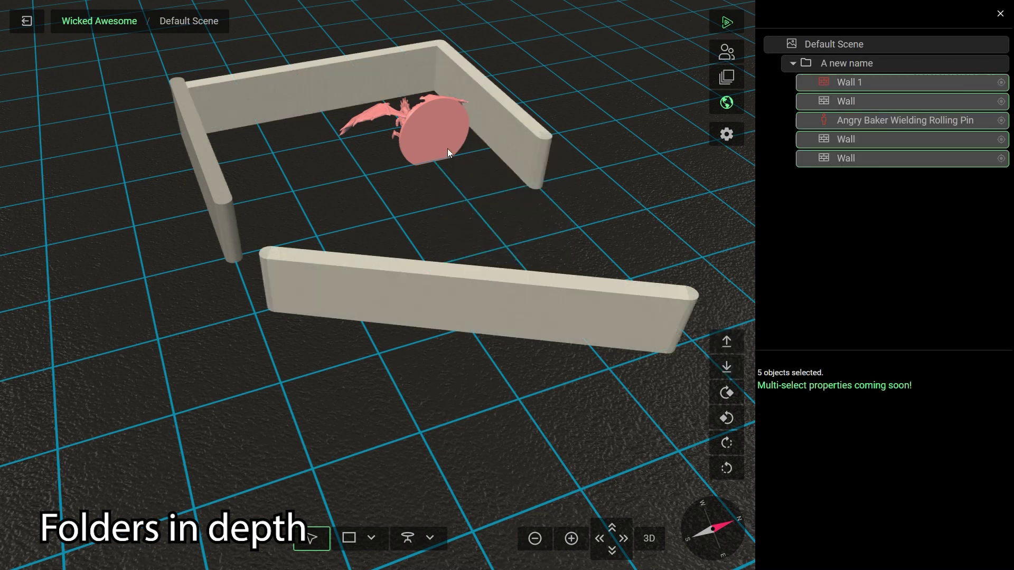
left_click(726, 393)
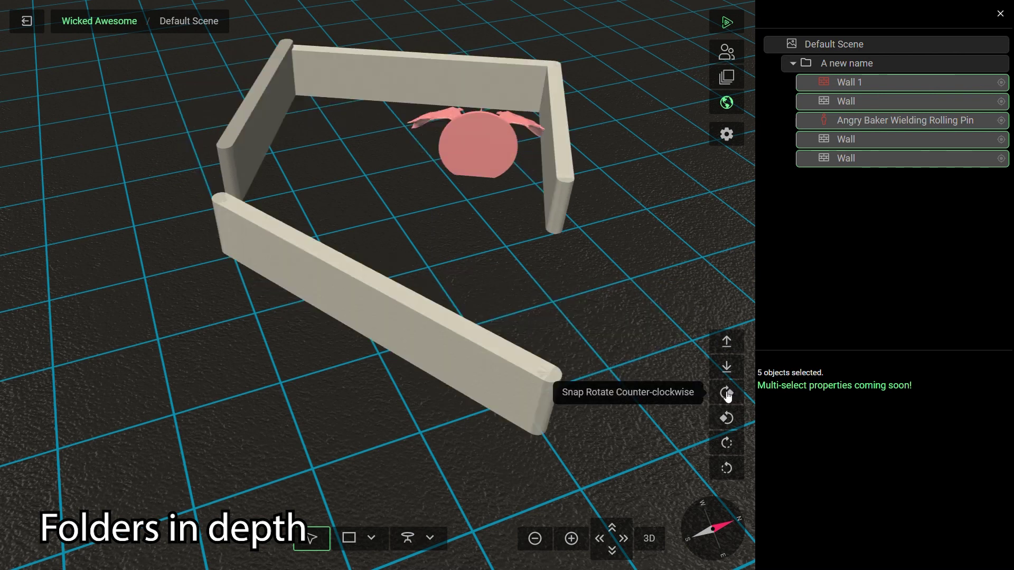
left_click(727, 418)
left_click(726, 418)
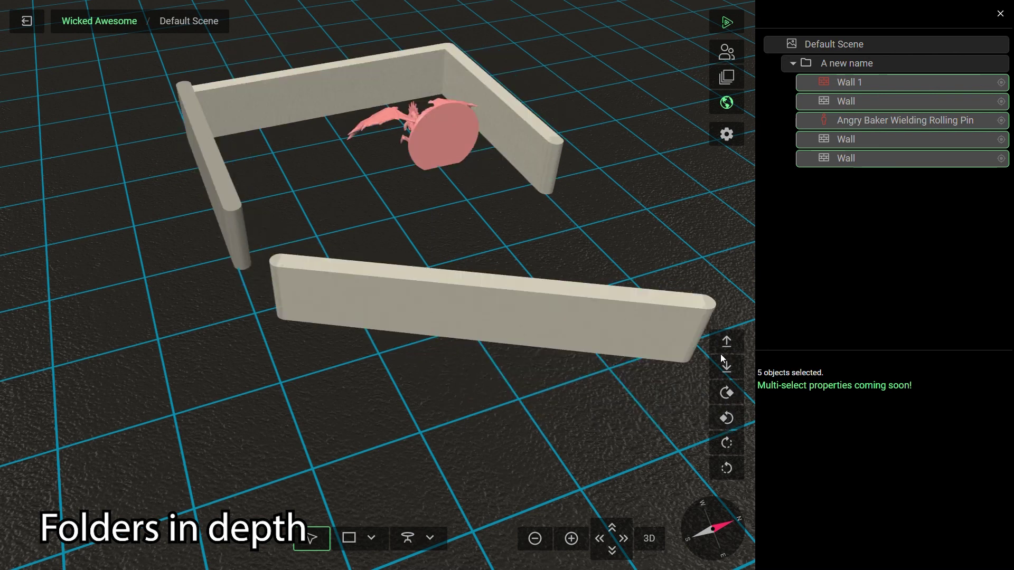
left_click(589, 226)
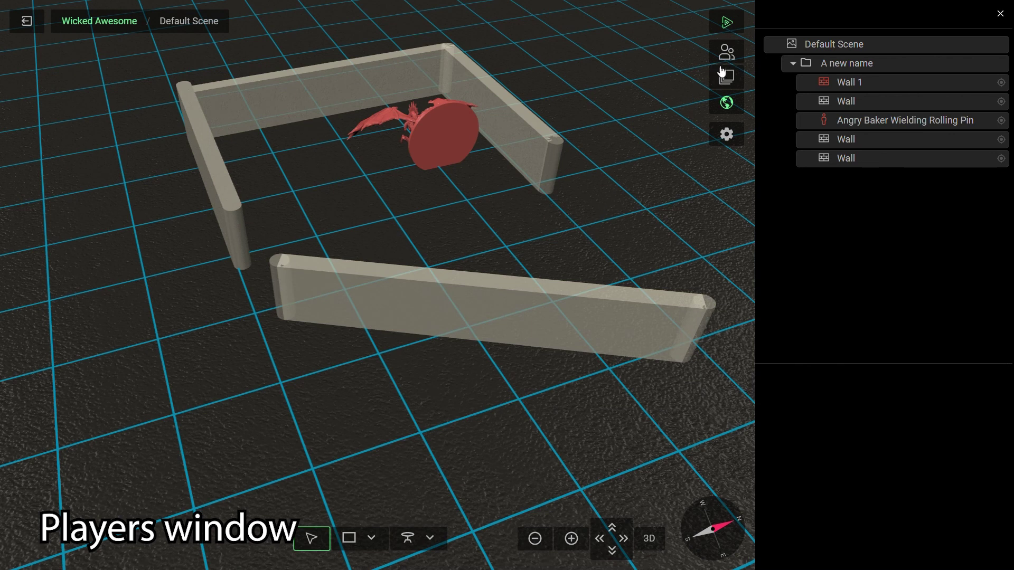
Step: Change the non-GM player's color to the muted green and copy the game link for inviting players
left_click(726, 51)
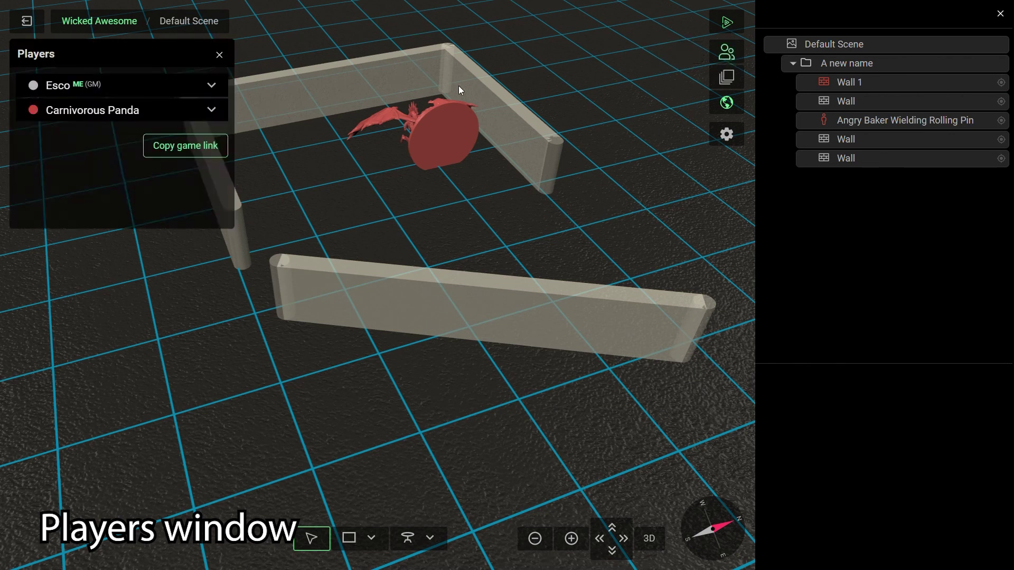
left_click(211, 86)
left_click(212, 88)
left_click(211, 111)
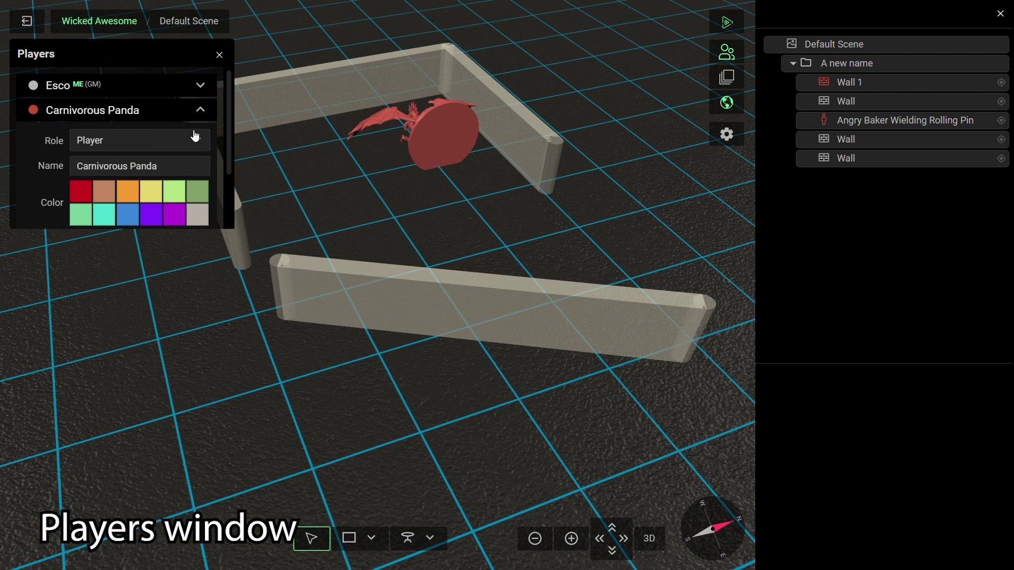
scroll(197, 138, "down", 1)
left_click(203, 150)
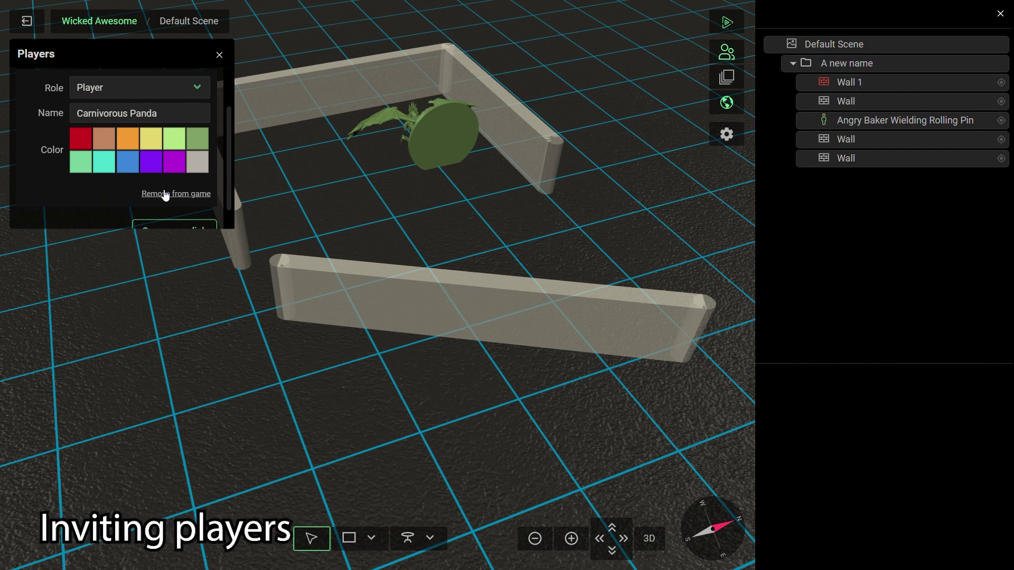
scroll(118, 185, "down", 1)
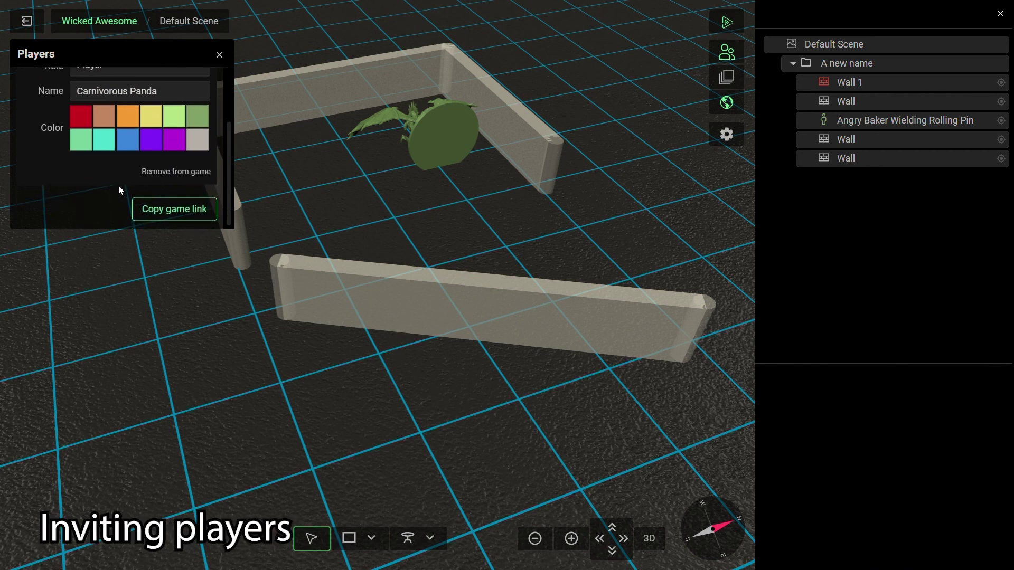
left_click(186, 217)
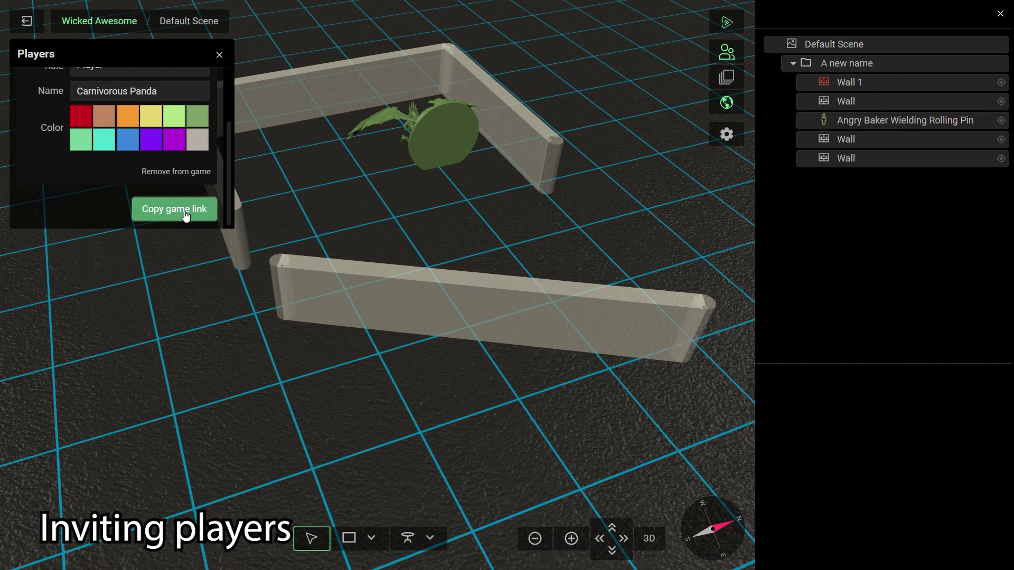
Step: Exit to the My Games list and reopen the Wicked Awesome game
left_click(29, 22)
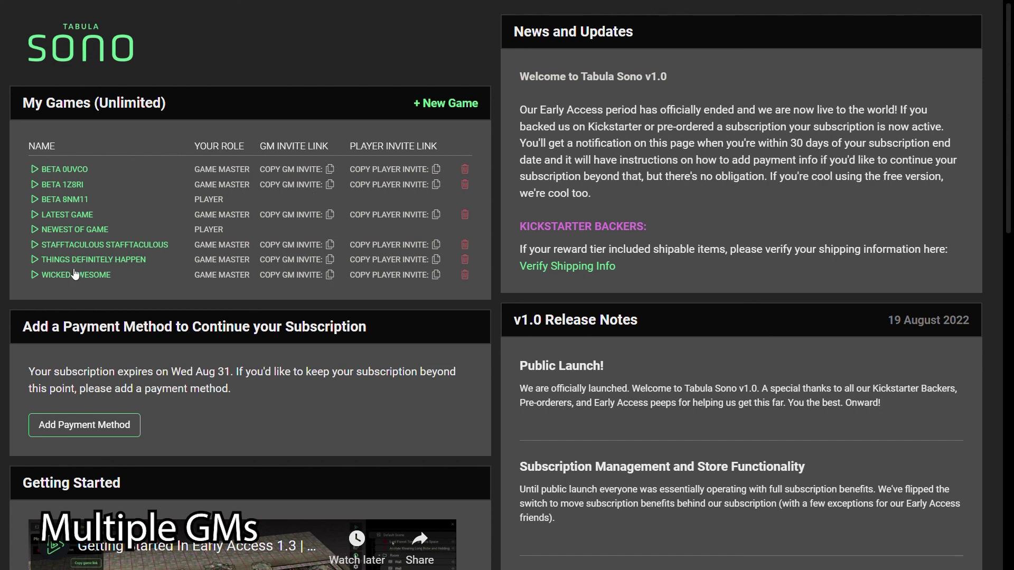
left_click(34, 278)
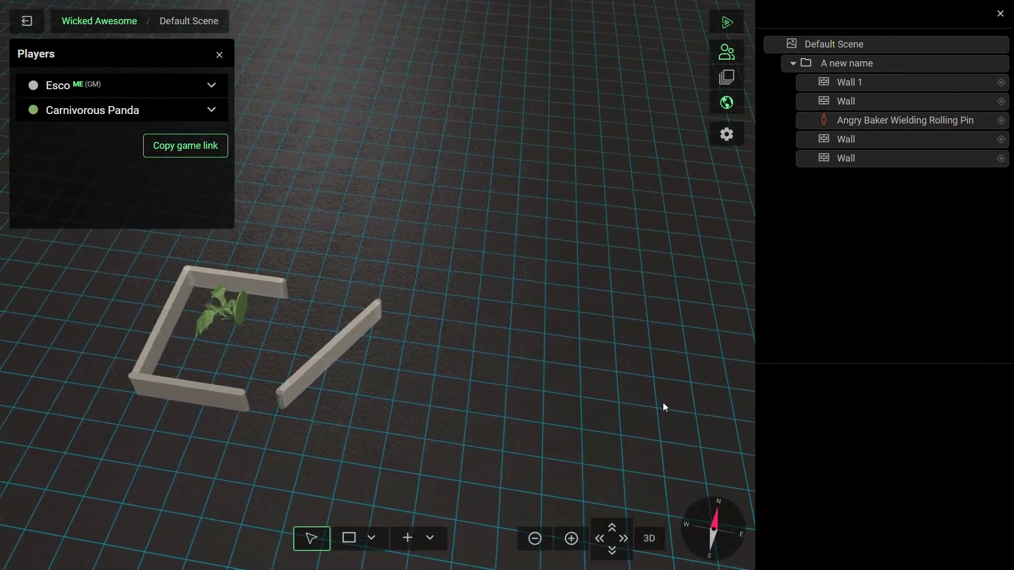
Step: Draw three adjoining rectangular rooms on the empty grid east of the existing walls, forming a U-shaped layout
left_click(349, 538)
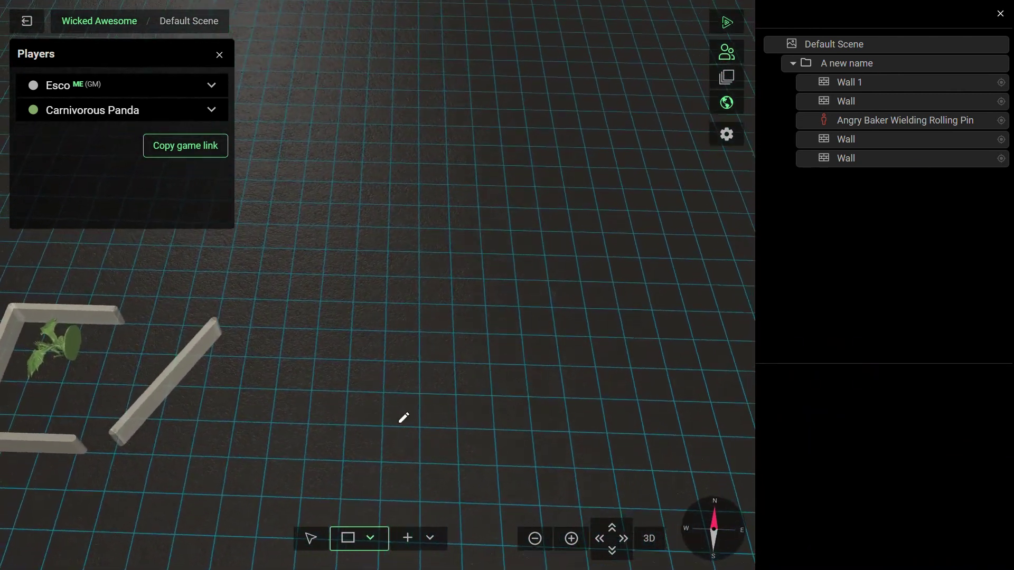
mouse_move(360, 254)
left_mouse_down()
mouse_move(464, 398)
mouse_move(564, 335)
mouse_move(554, 339)
left_mouse_up()
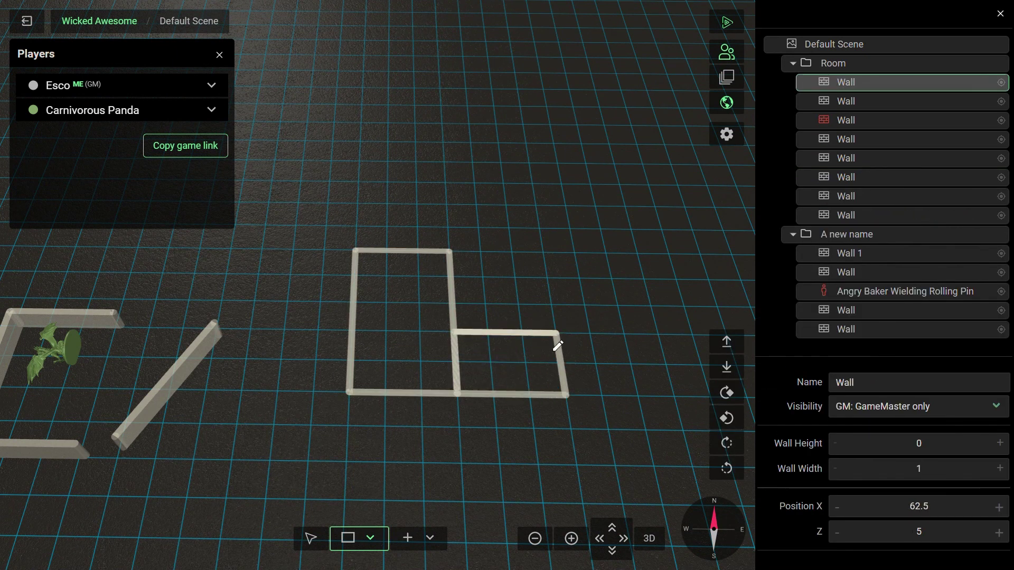
left_click_drag(568, 401, 639, 255)
Step: Select all the walls of the three new rooms in the scene
left_click(321, 539)
left_click_drag(330, 217, 715, 423)
left_click_drag(423, 474, 563, 348)
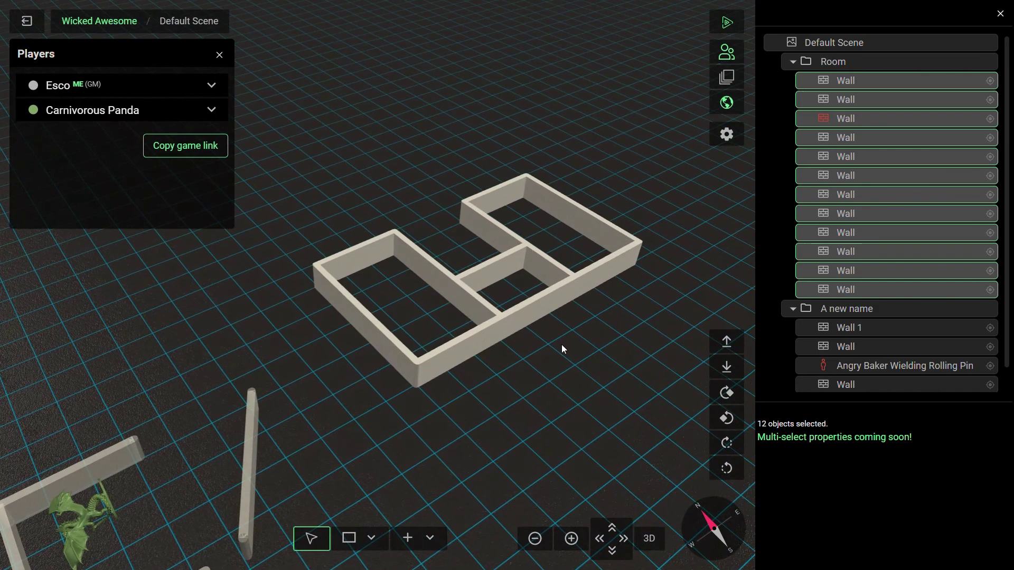